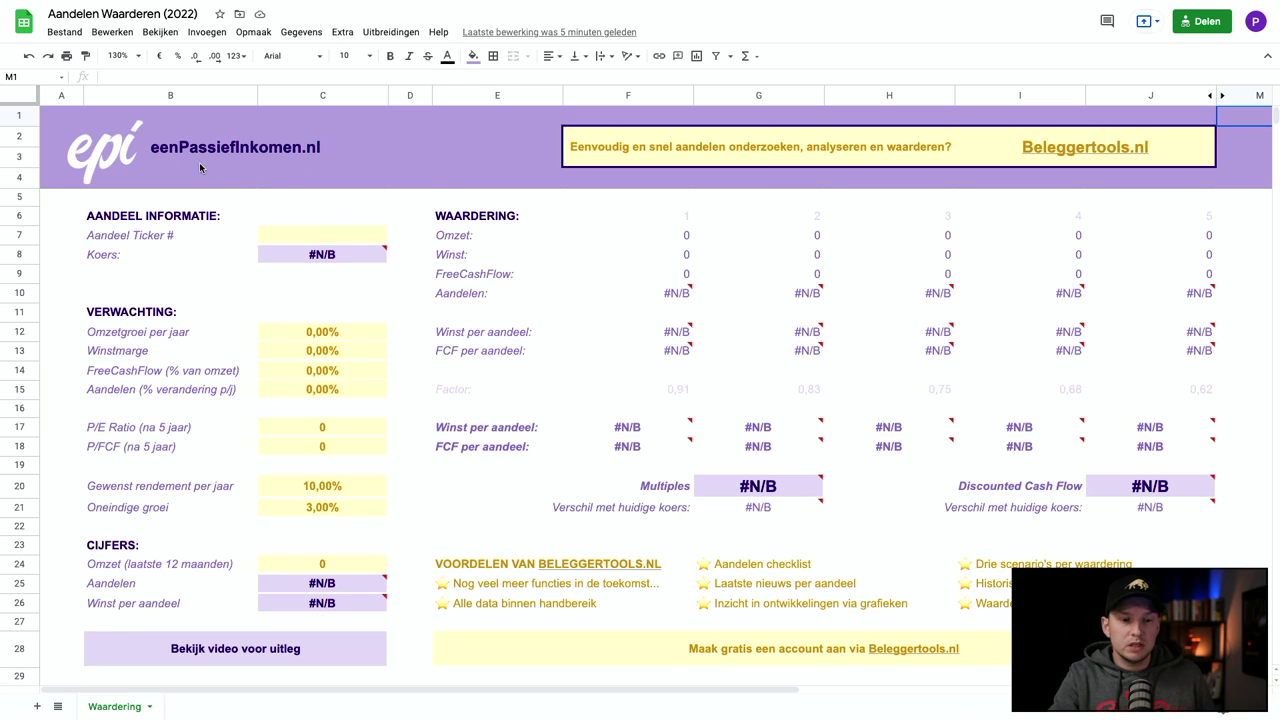
Examine the stock valuation template's copy option, share data, expectation inputs and valuation results.
left_click(70, 35)
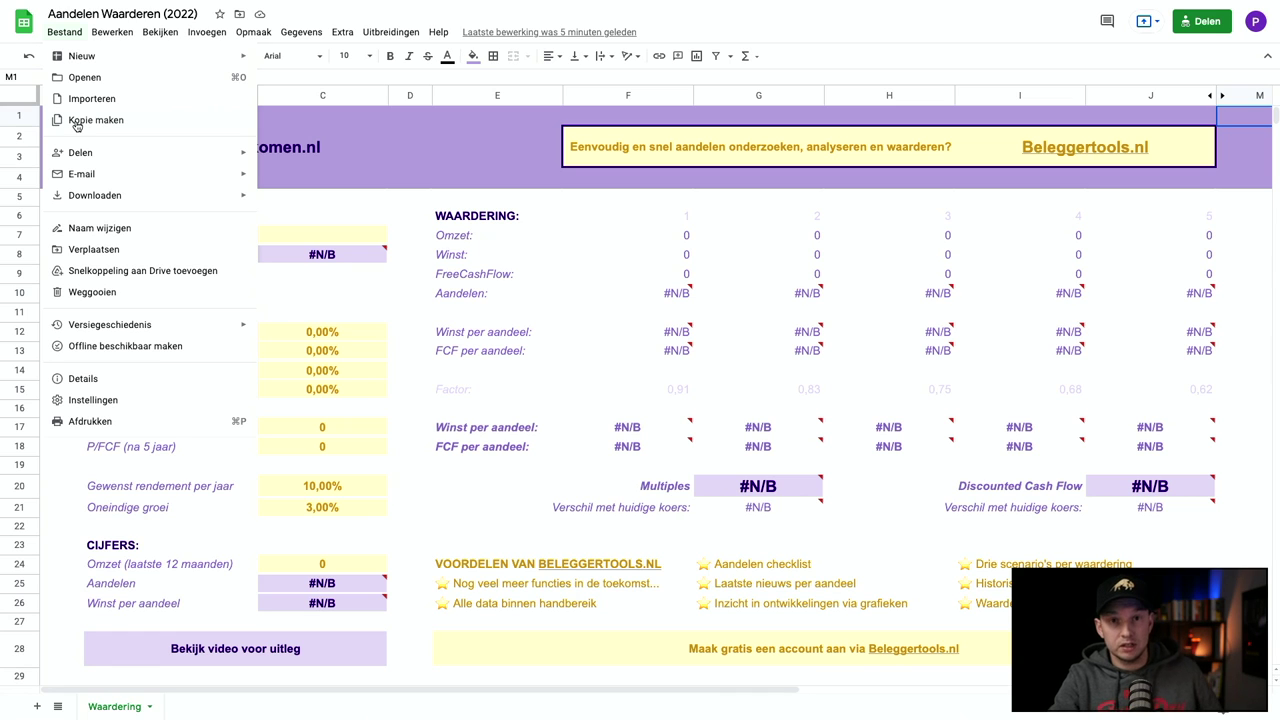
mouse_move(85, 205)
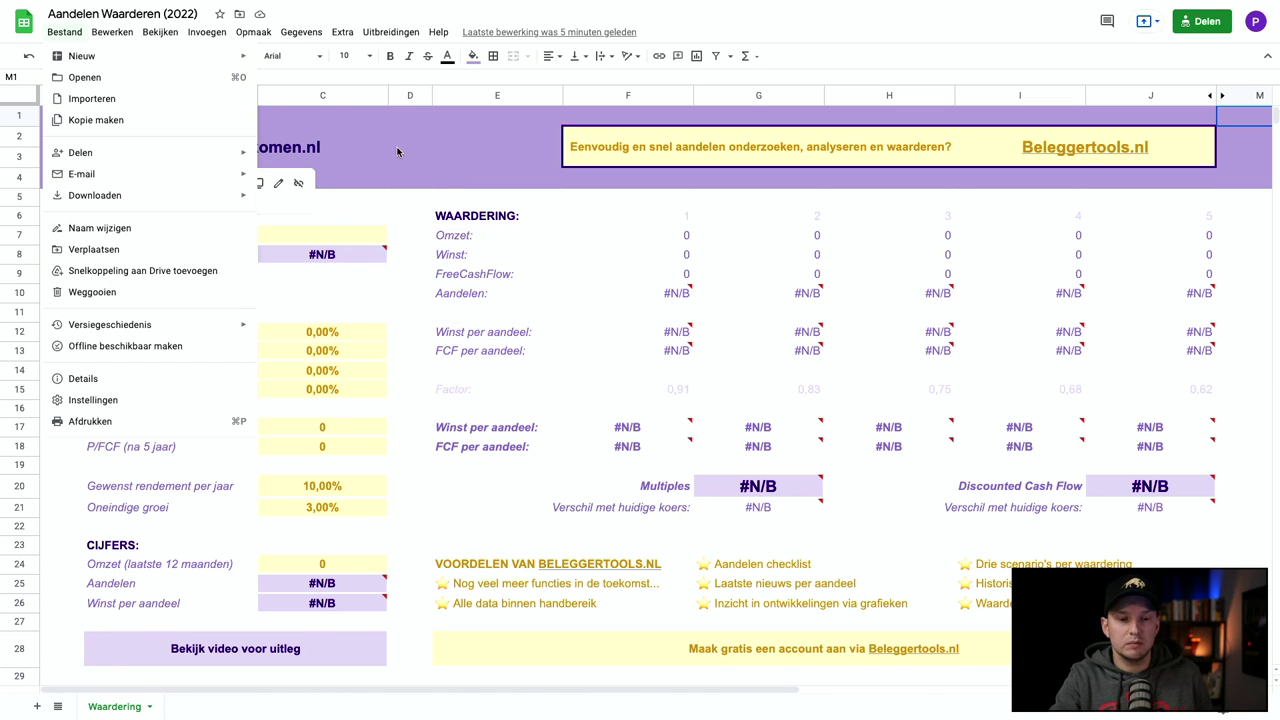
left_click(419, 159)
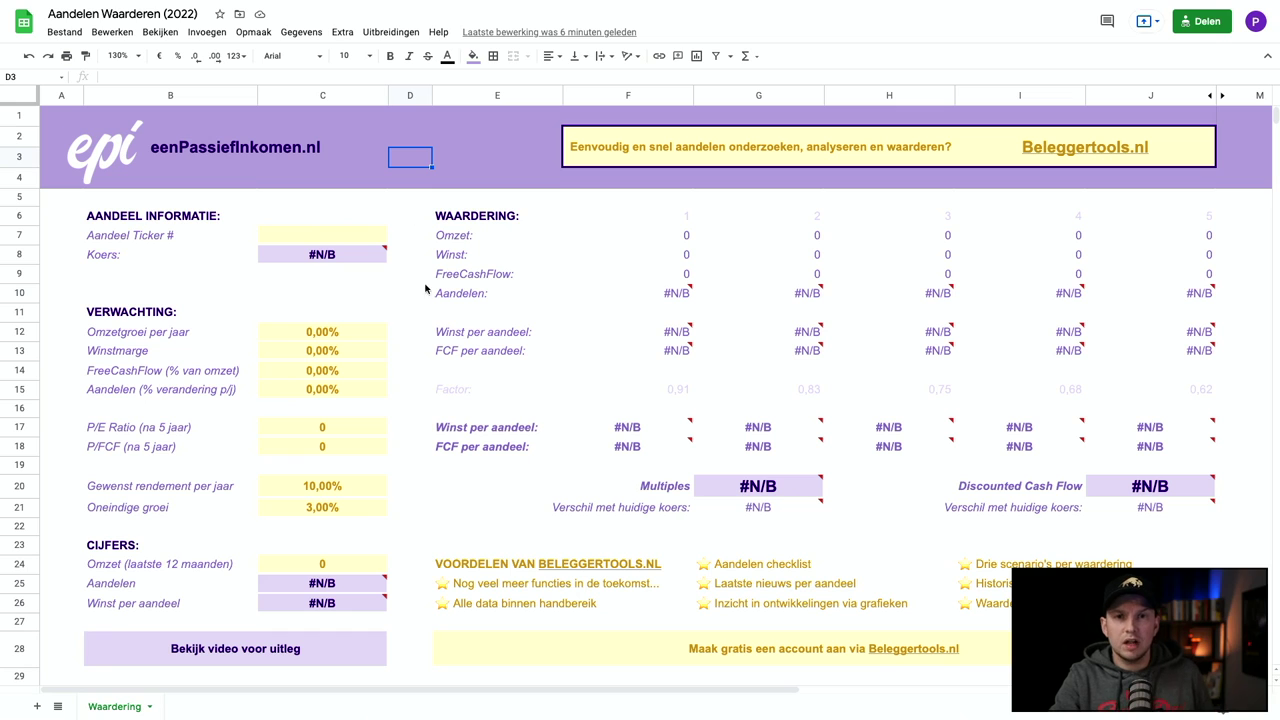
mouse_move(320, 583)
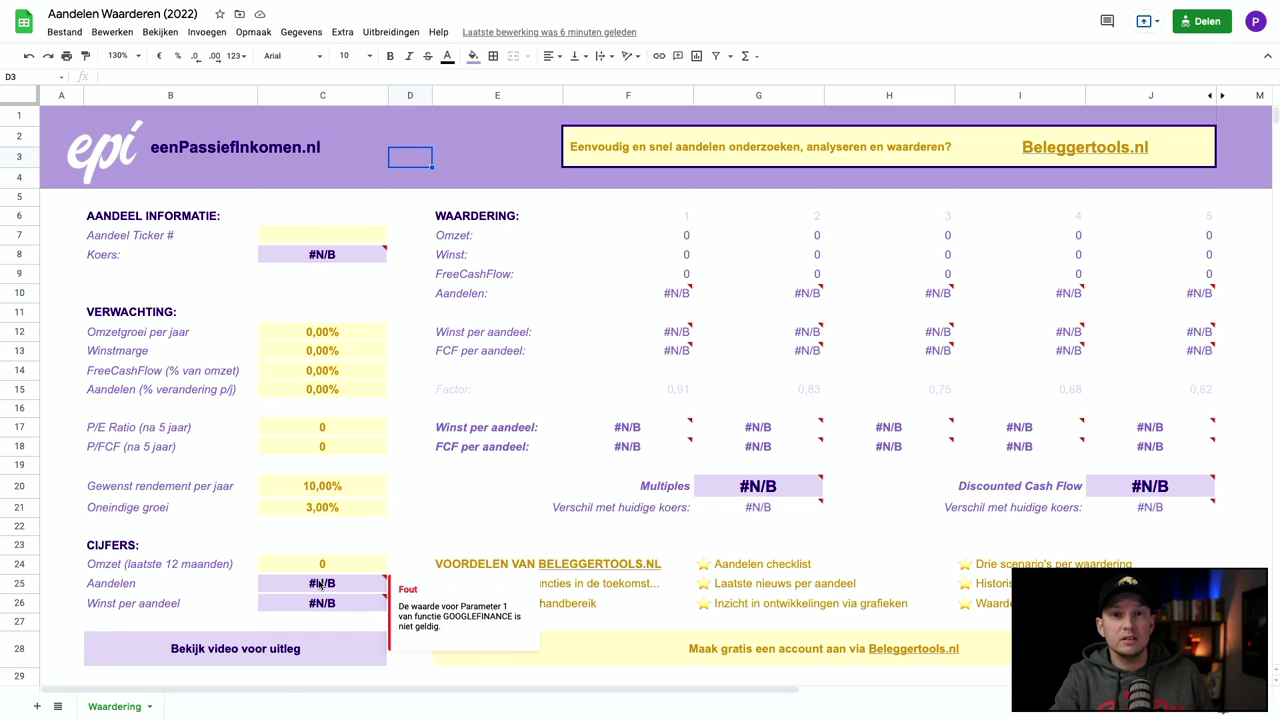
mouse_move(315, 610)
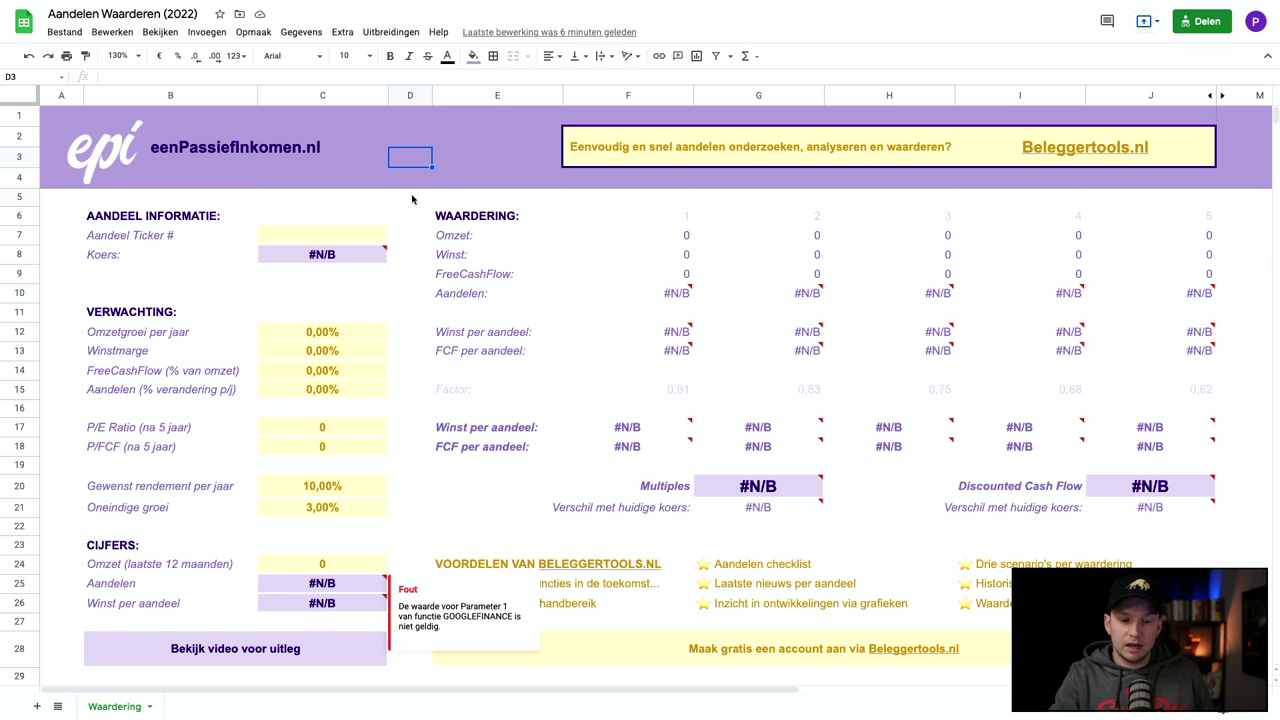
left_click(411, 199)
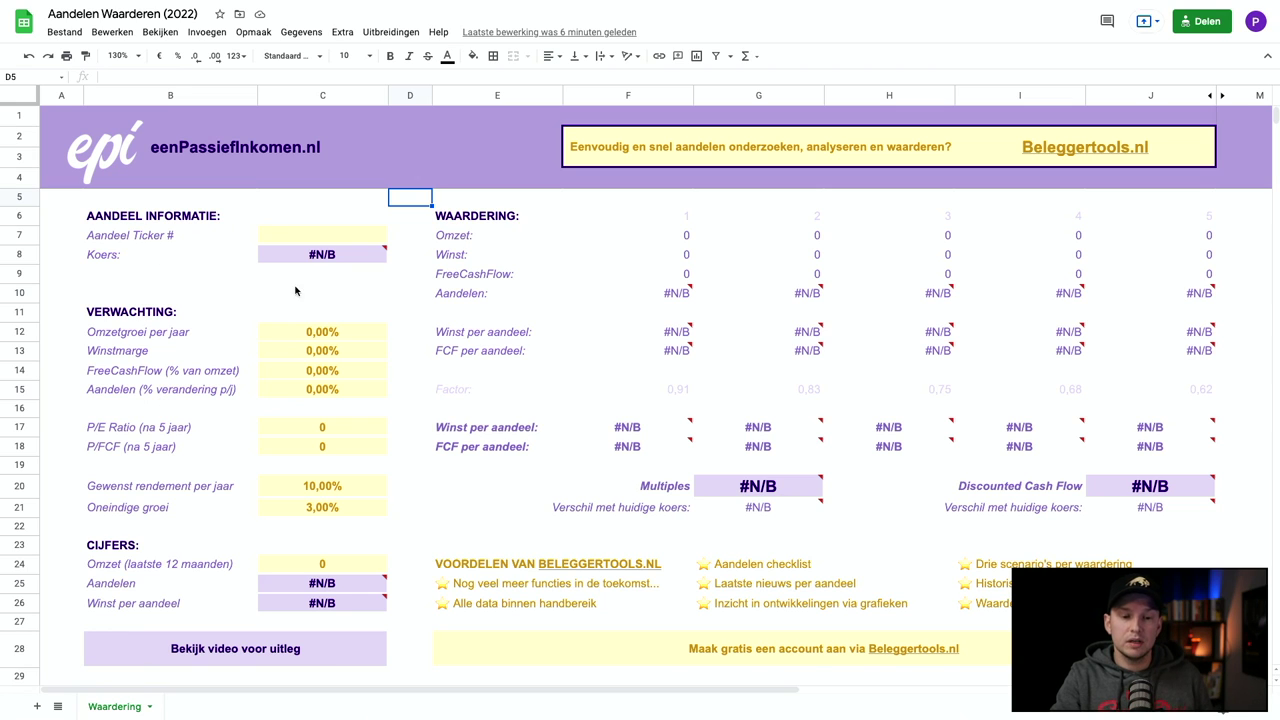
mouse_move(308, 266)
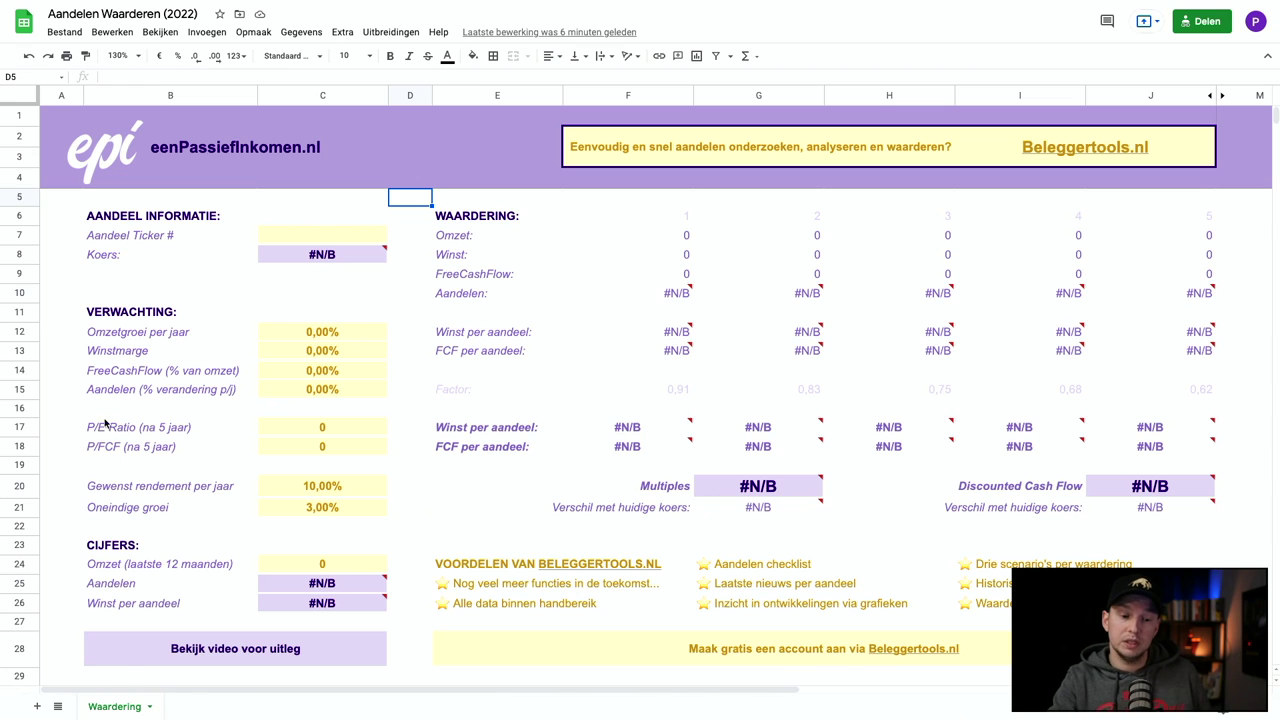
mouse_move(1105, 509)
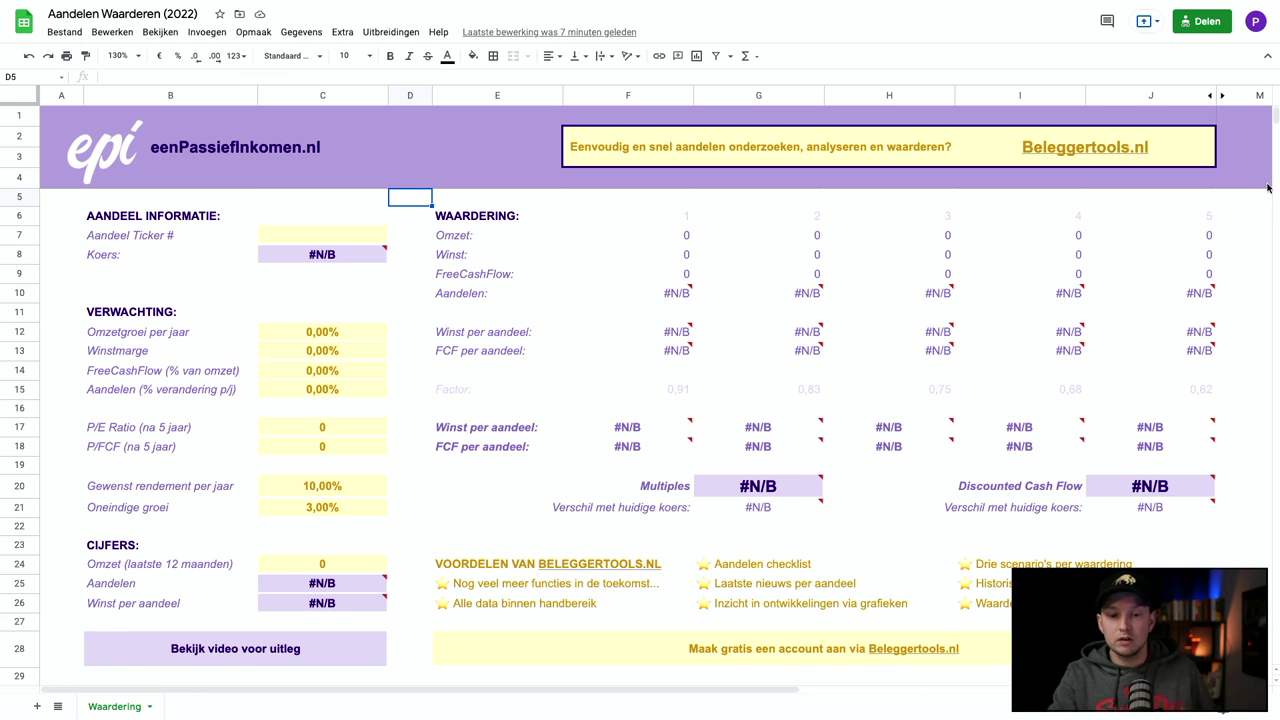
mouse_move(1060, 290)
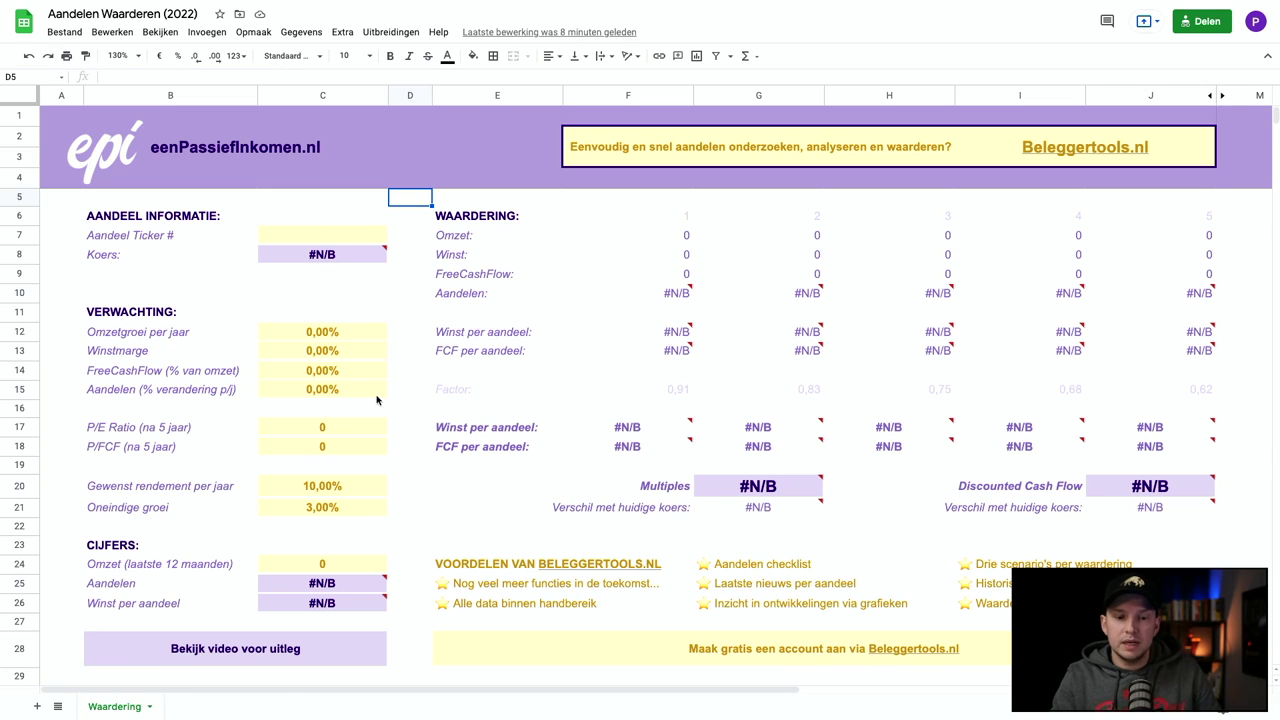
Set Omzetgroei per jaar to 10% and Omzet (laatste 12 maanden) to 100.000.000.000 as example values.
left_click(344, 335)
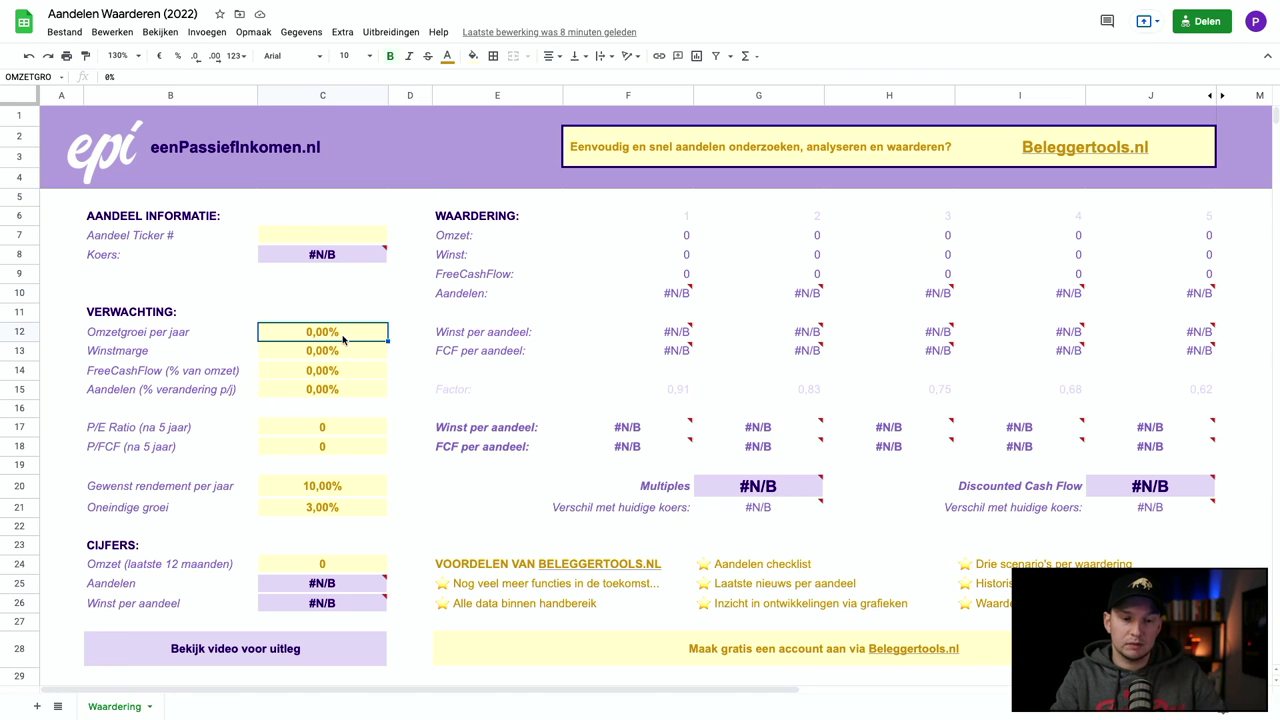
type("10")
key("Return")
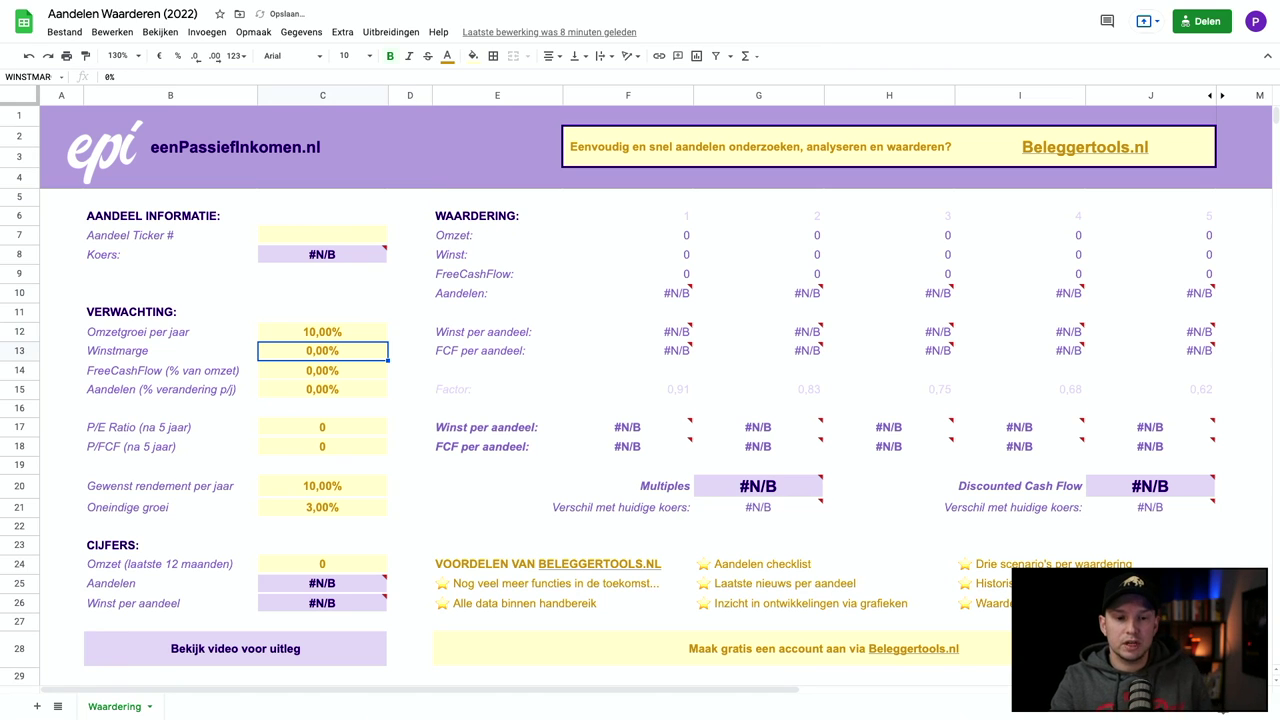
left_click(310, 570)
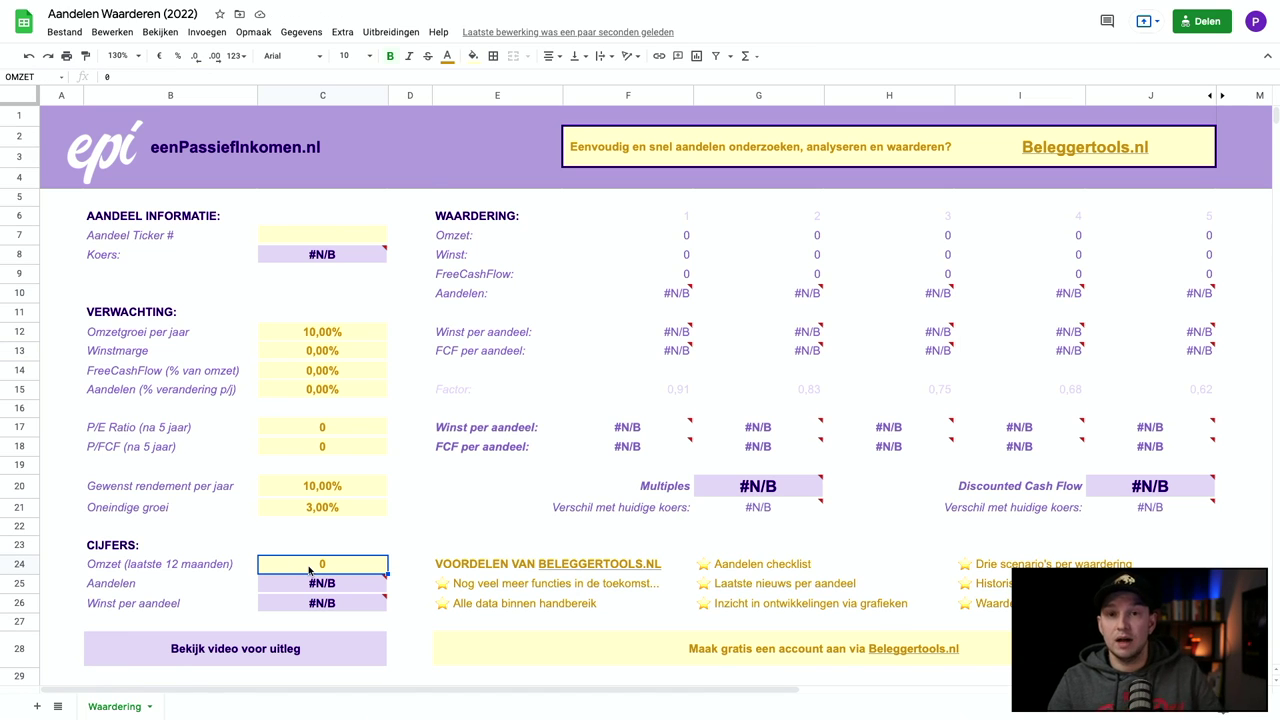
type("100")
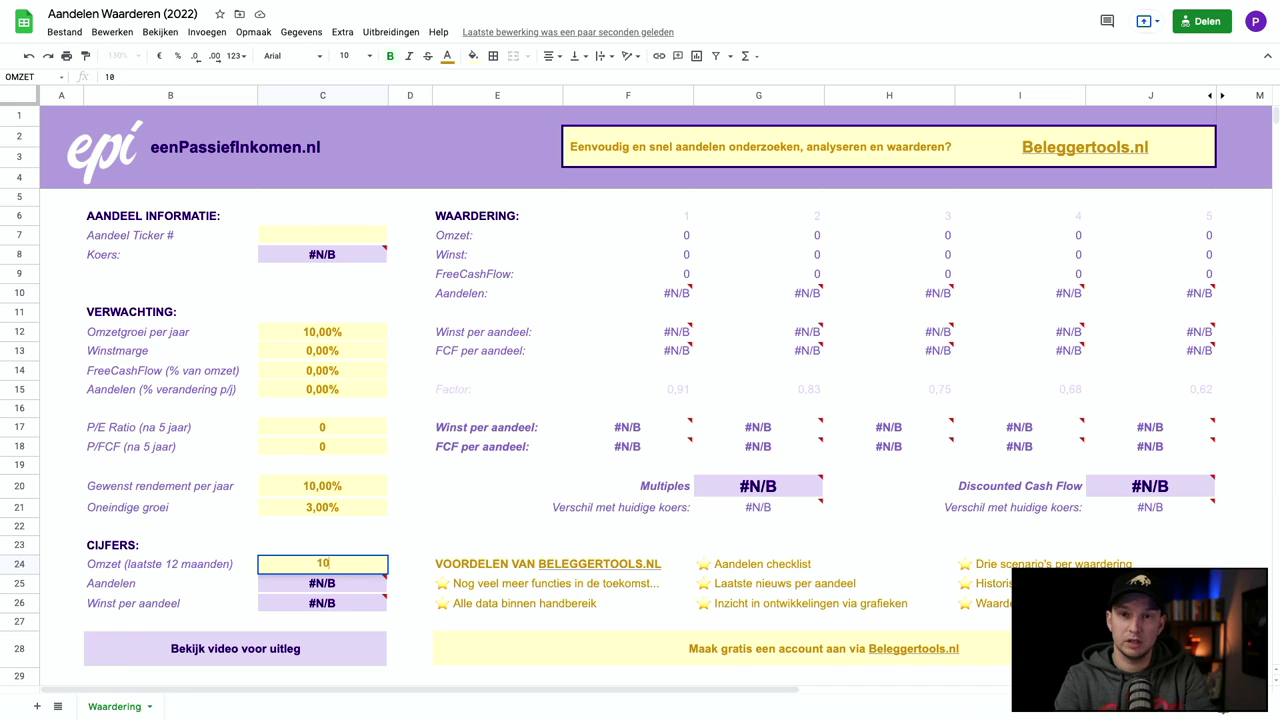
type("000000000")
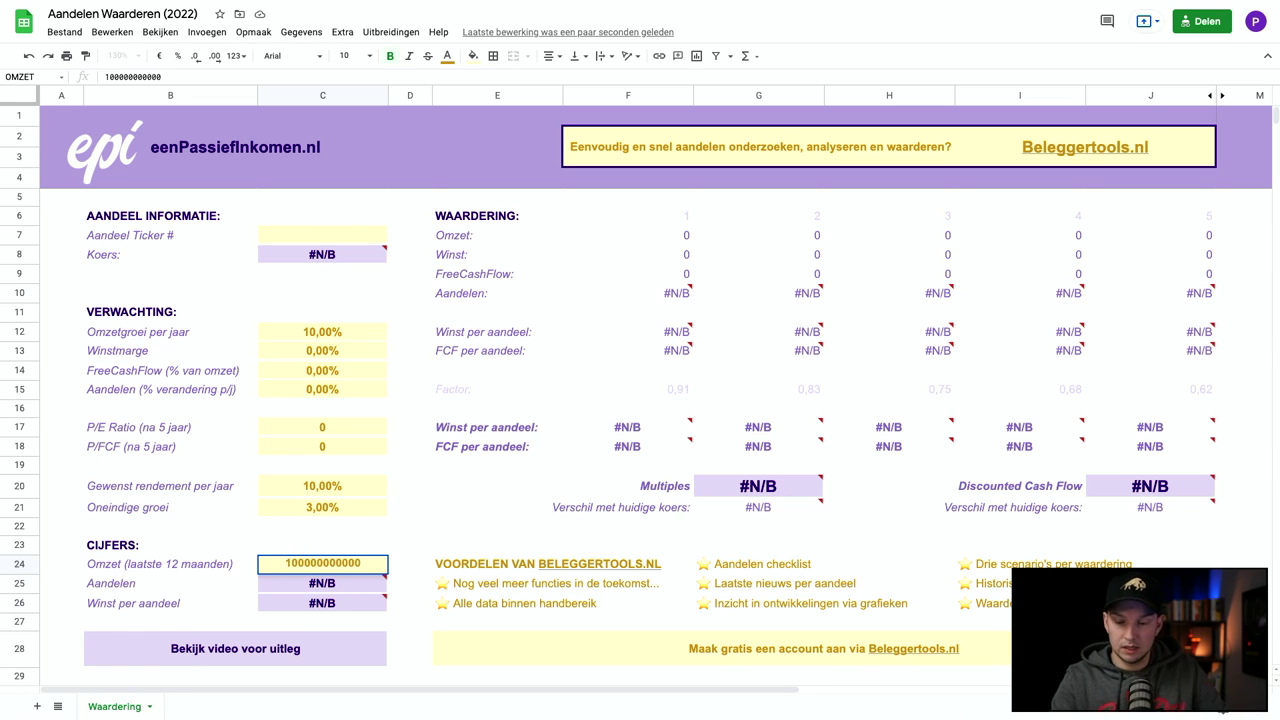
key("Return")
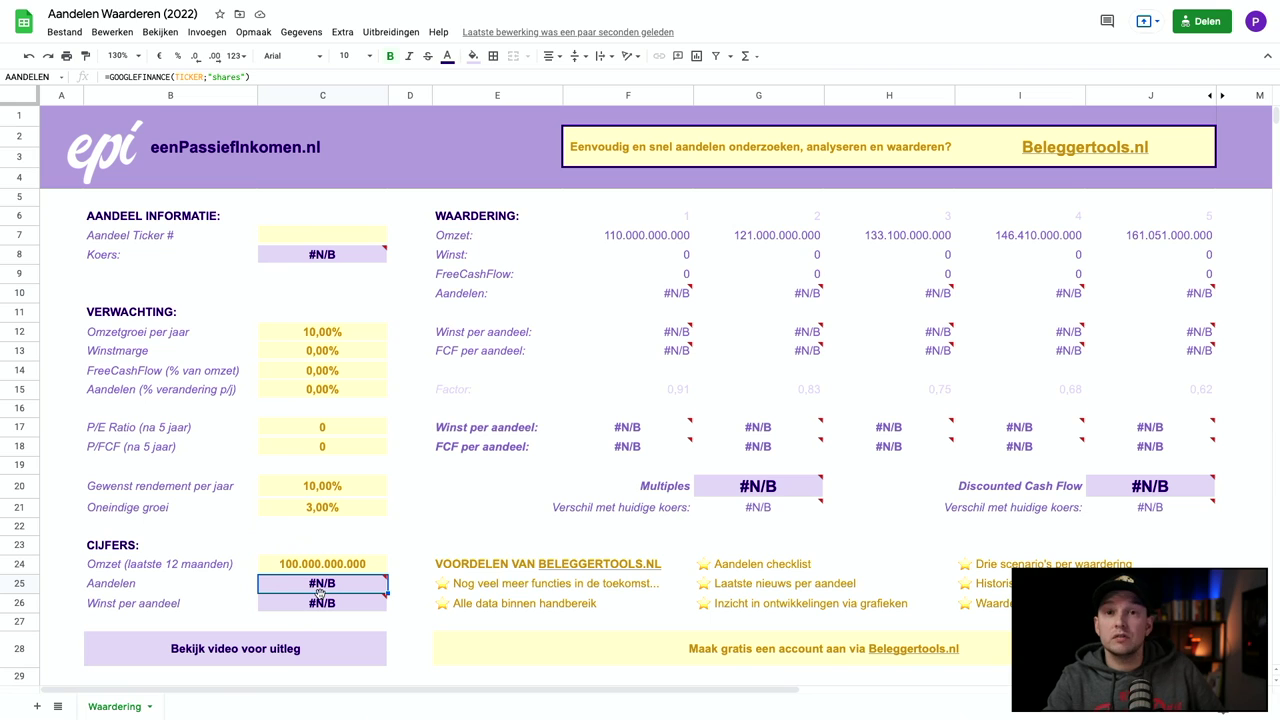
Set the expected Winstmarge to 20%, FreeCashFlow (% van omzet) to 20% and the yearly change in Aandelen to -1%.
left_click(320, 592)
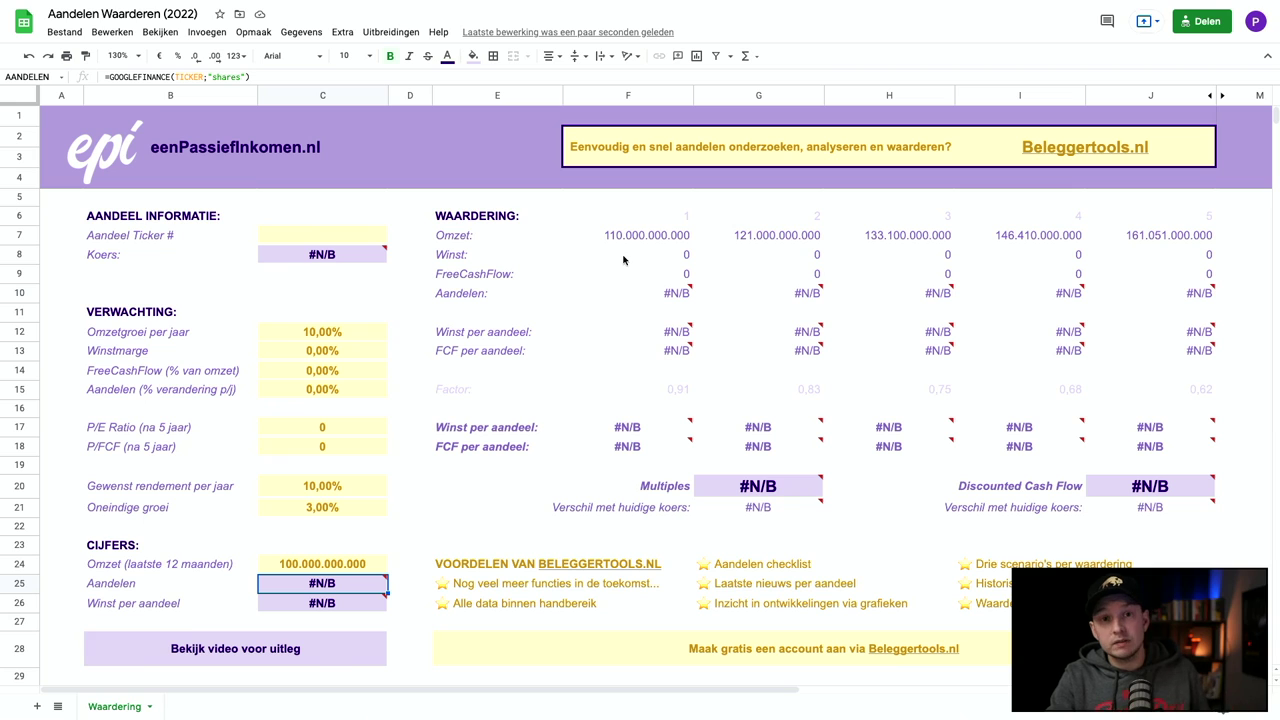
left_click(350, 355)
type("20")
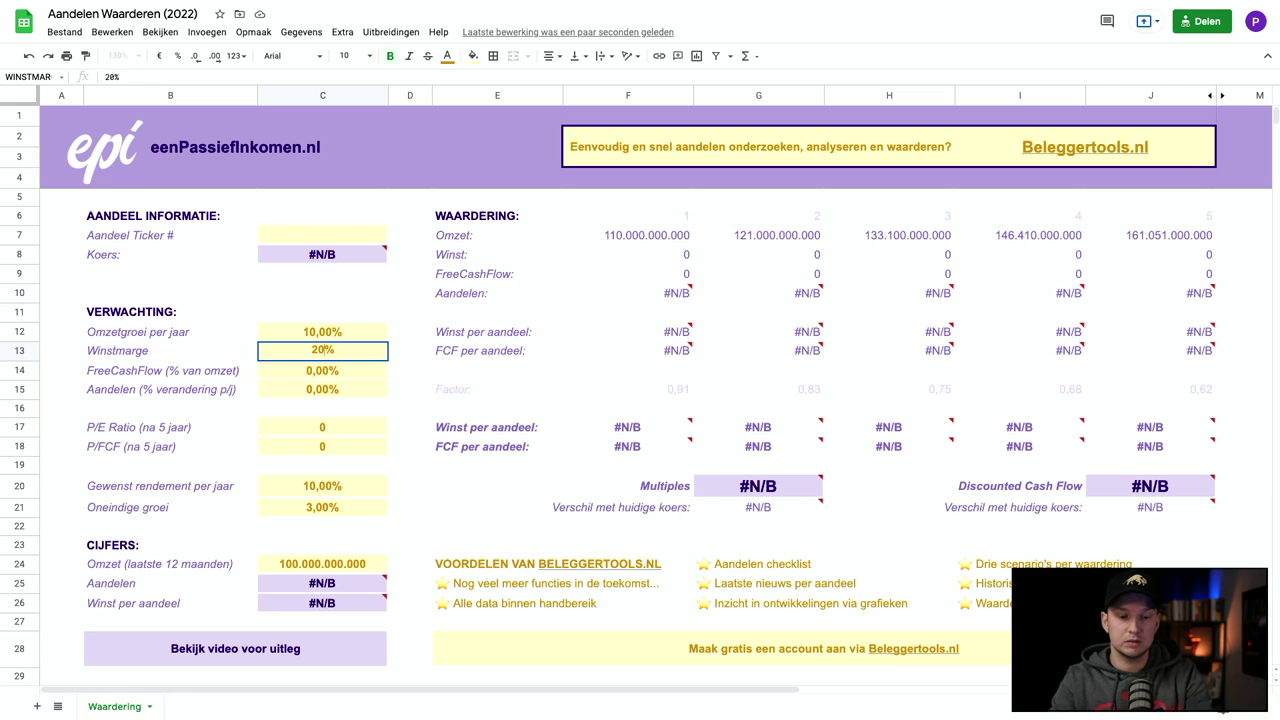
key("Return")
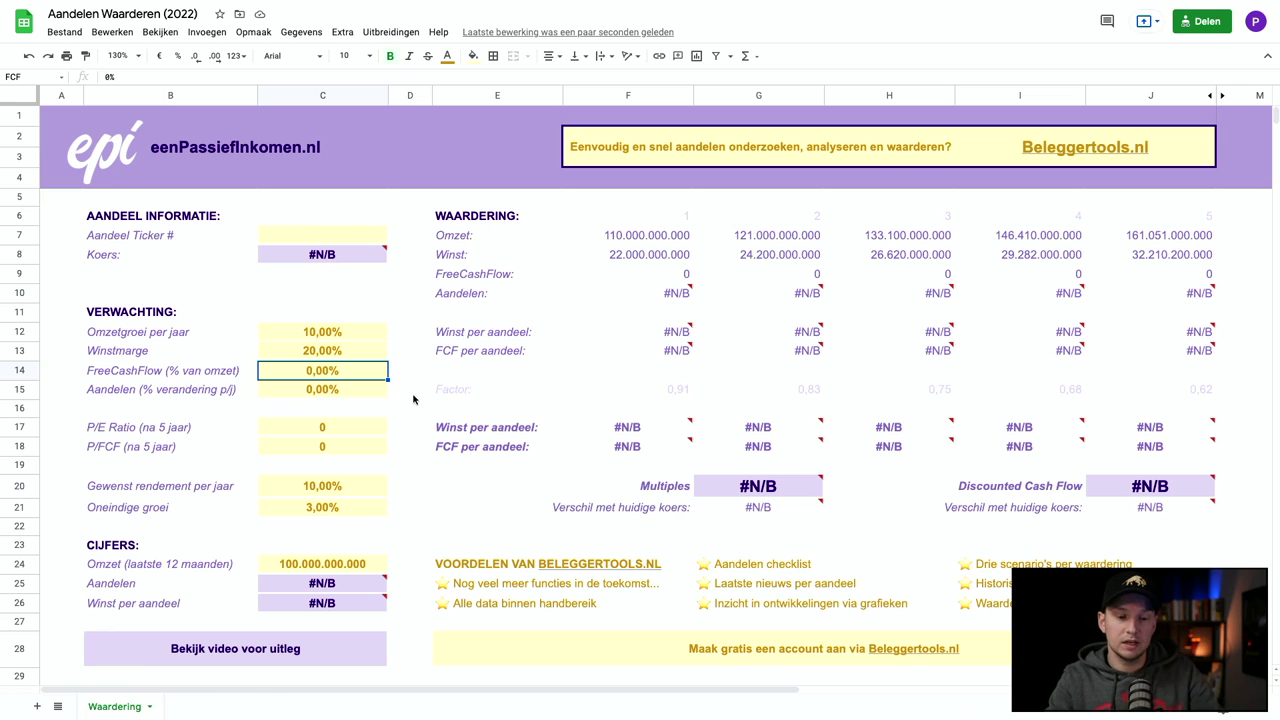
type("20")
key("Return")
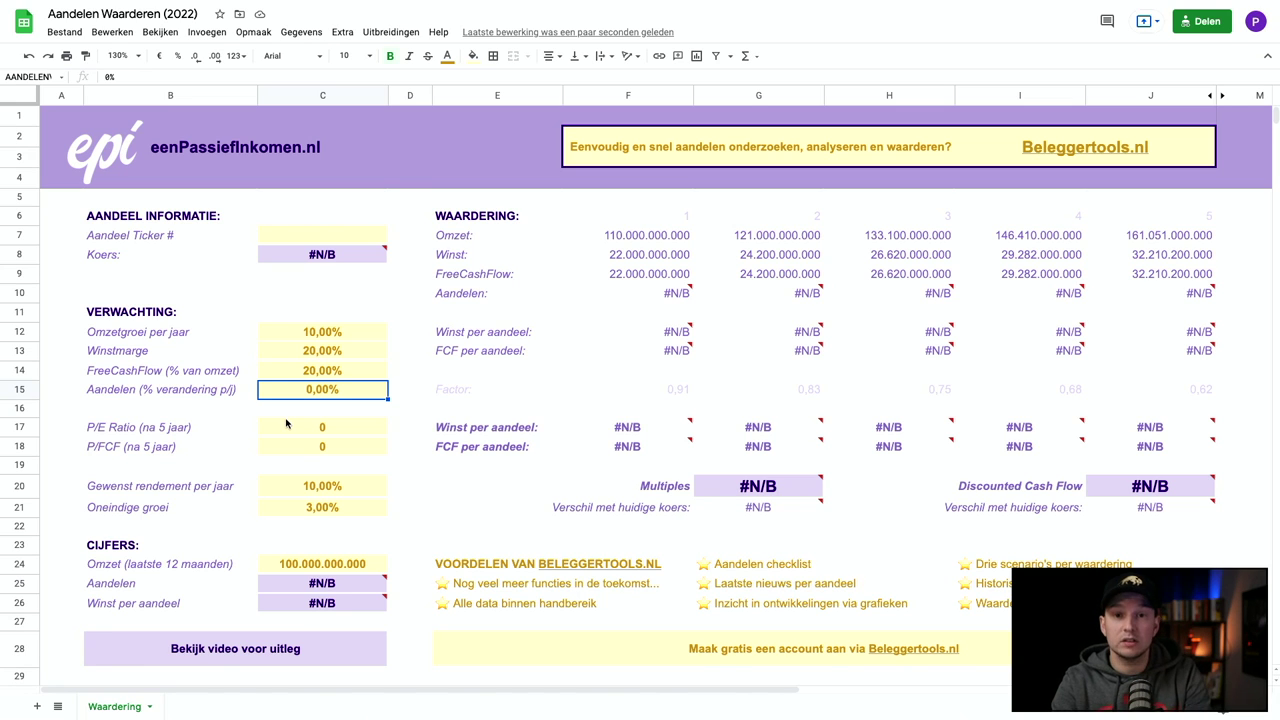
type("-1")
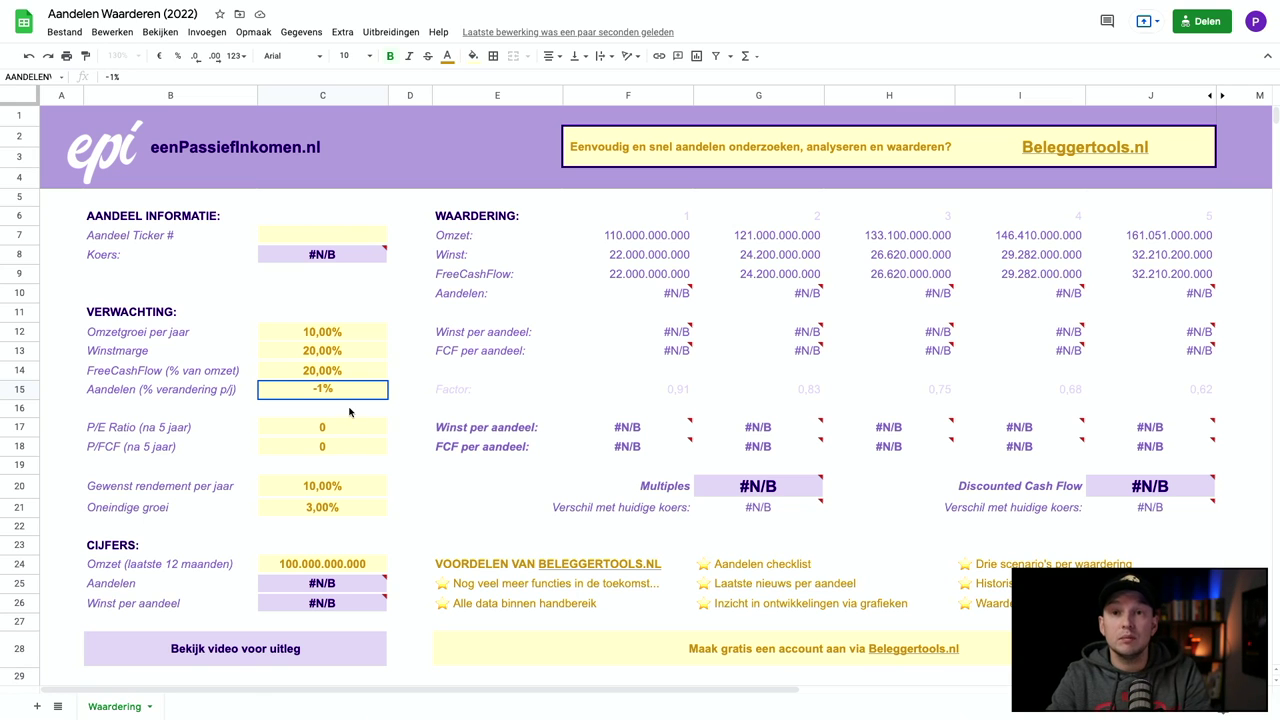
key("Tab")
Enter AAPL as the Aandeel Ticker and inspect the year 5 Winst formula in the valuation table.
mouse_move(338, 582)
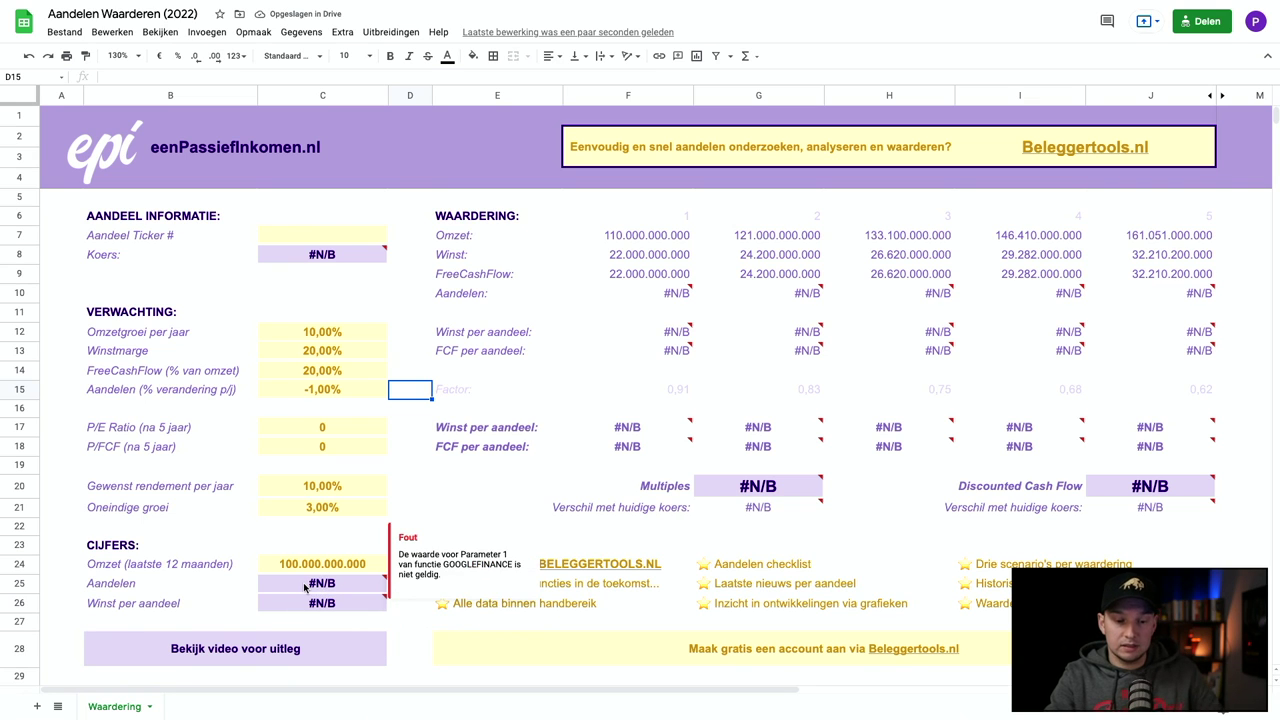
left_click(326, 236)
type("AAPL")
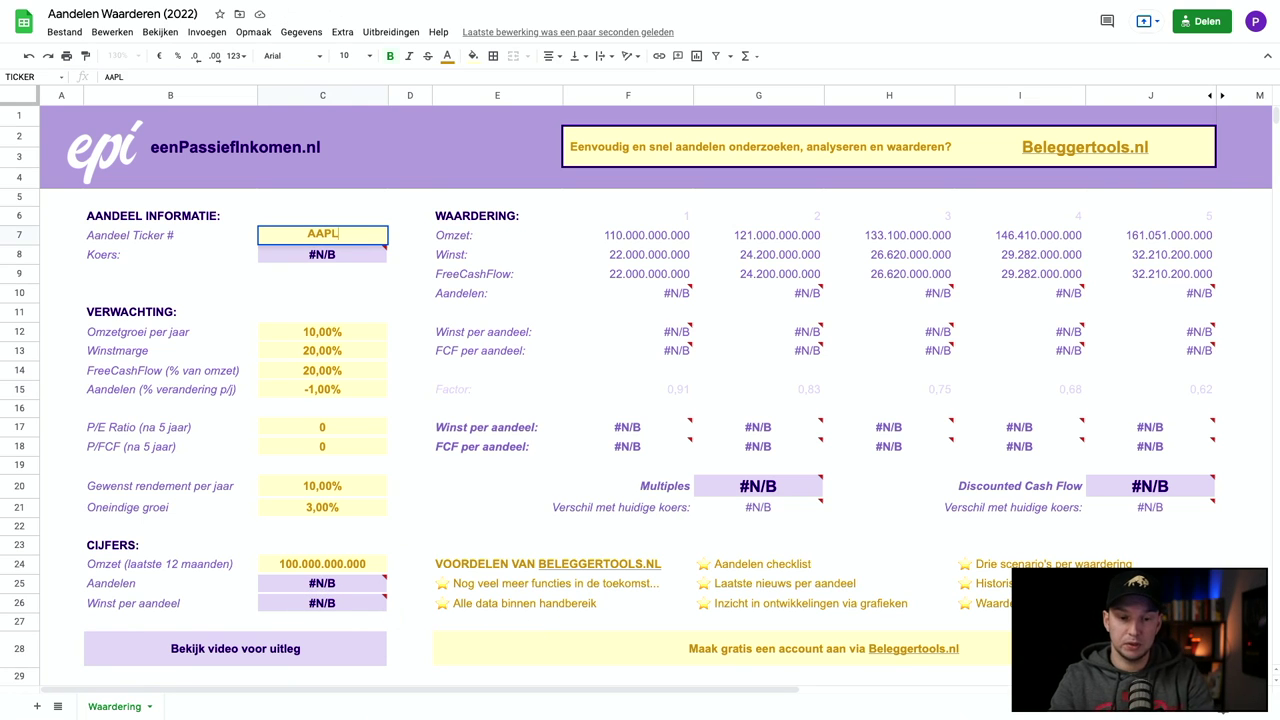
key("Return")
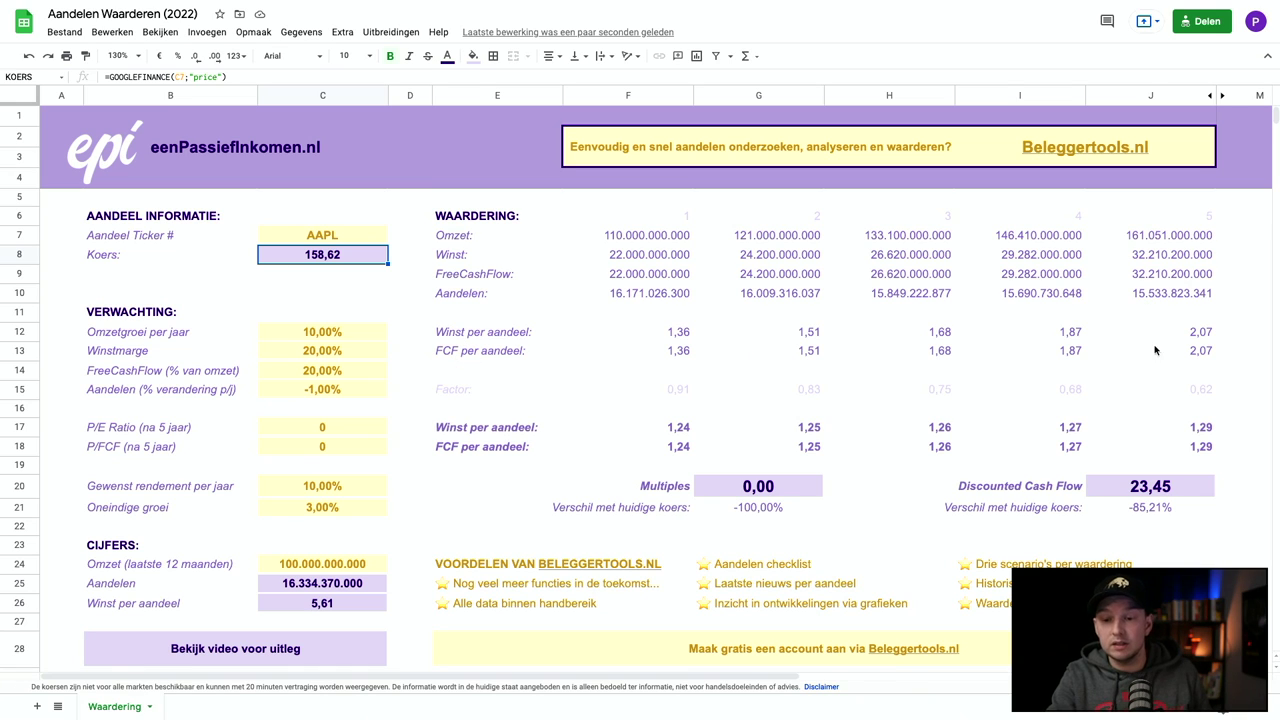
left_click(1189, 259)
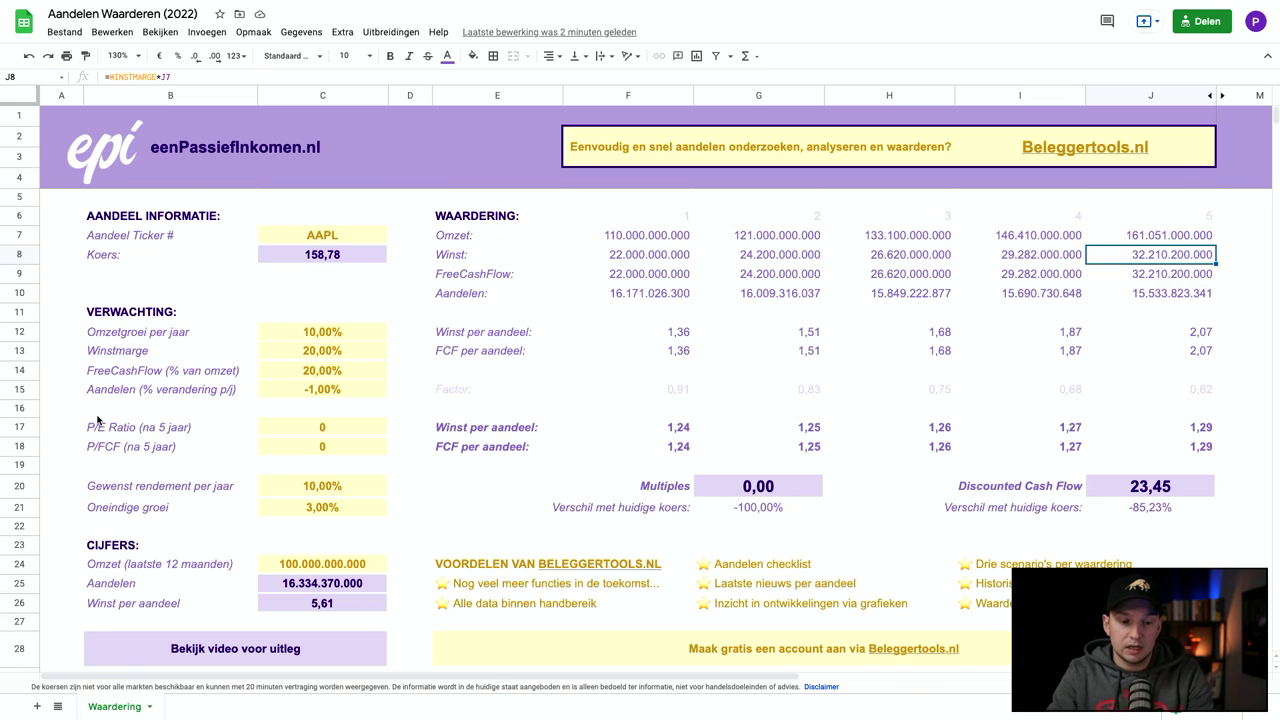
Set both the P/E Ratio and the P/FCF after 5 years to 10.
left_click(286, 435)
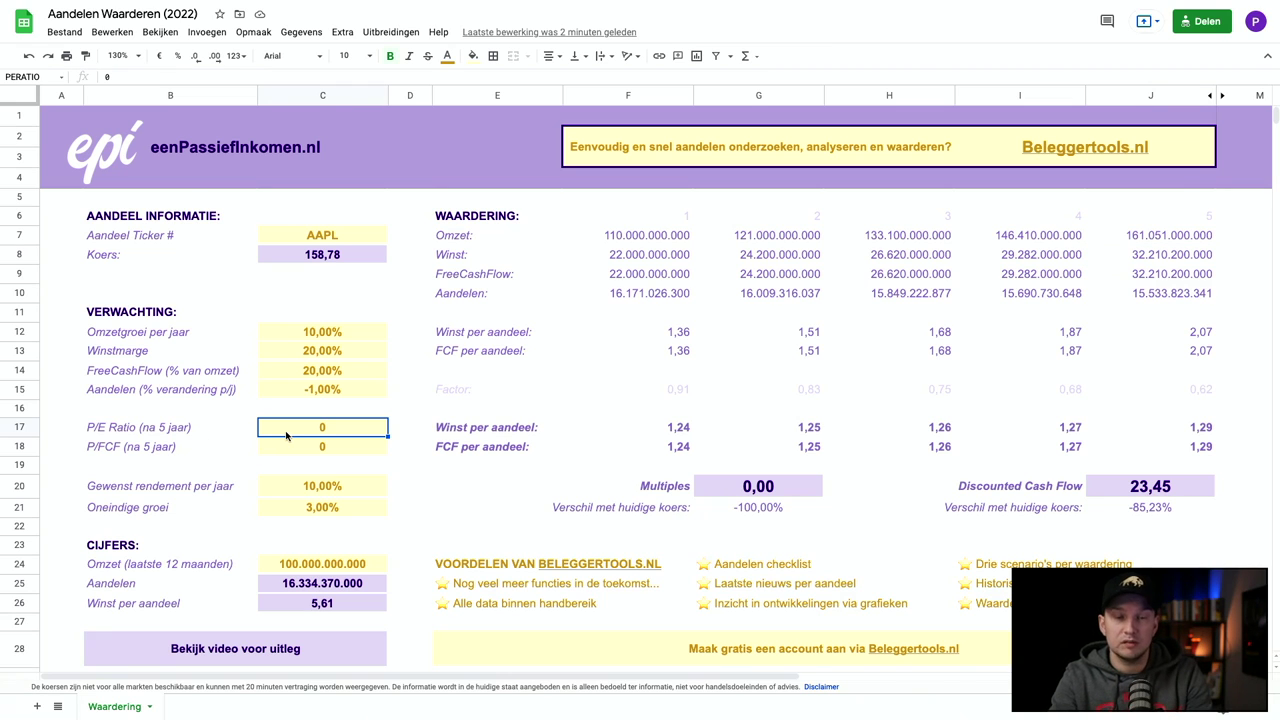
type("10")
key("Return")
type("10")
key("Return")
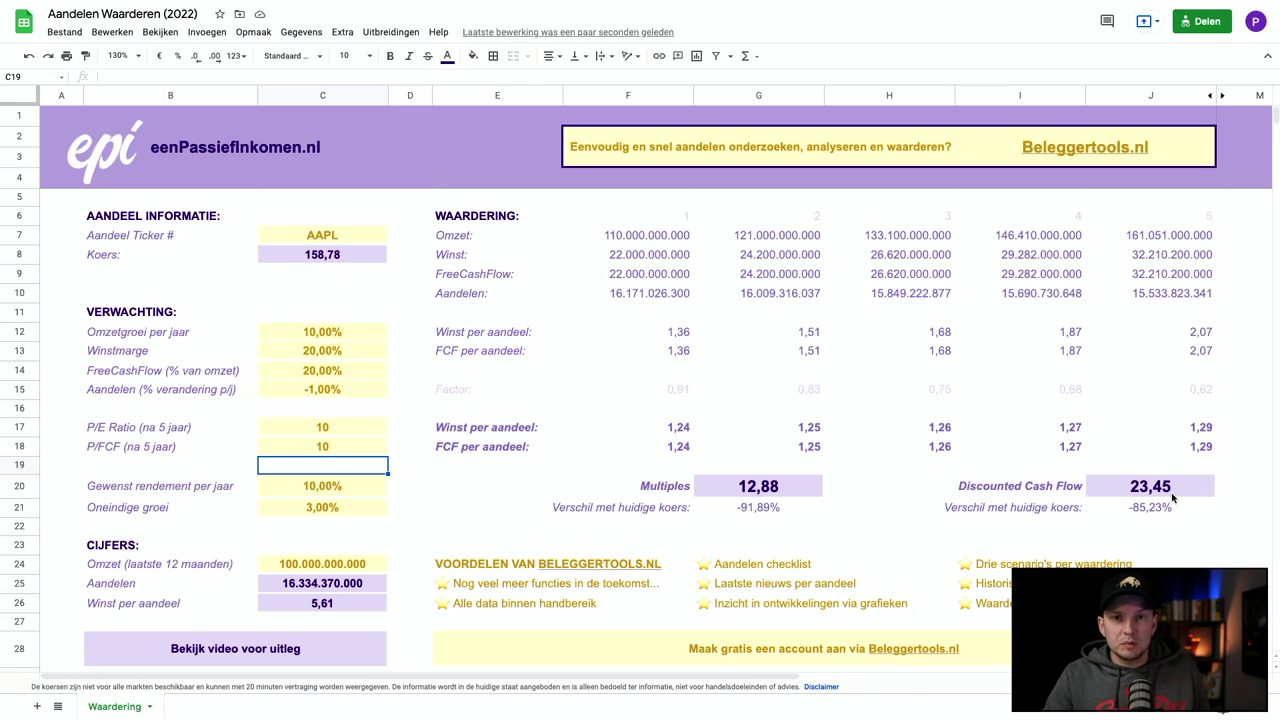
Reset revenue growth, profit margin, free cash flow and yearly share change in the Verwachting section to 0%.
left_click(354, 340)
type("0")
key("Return")
type("0")
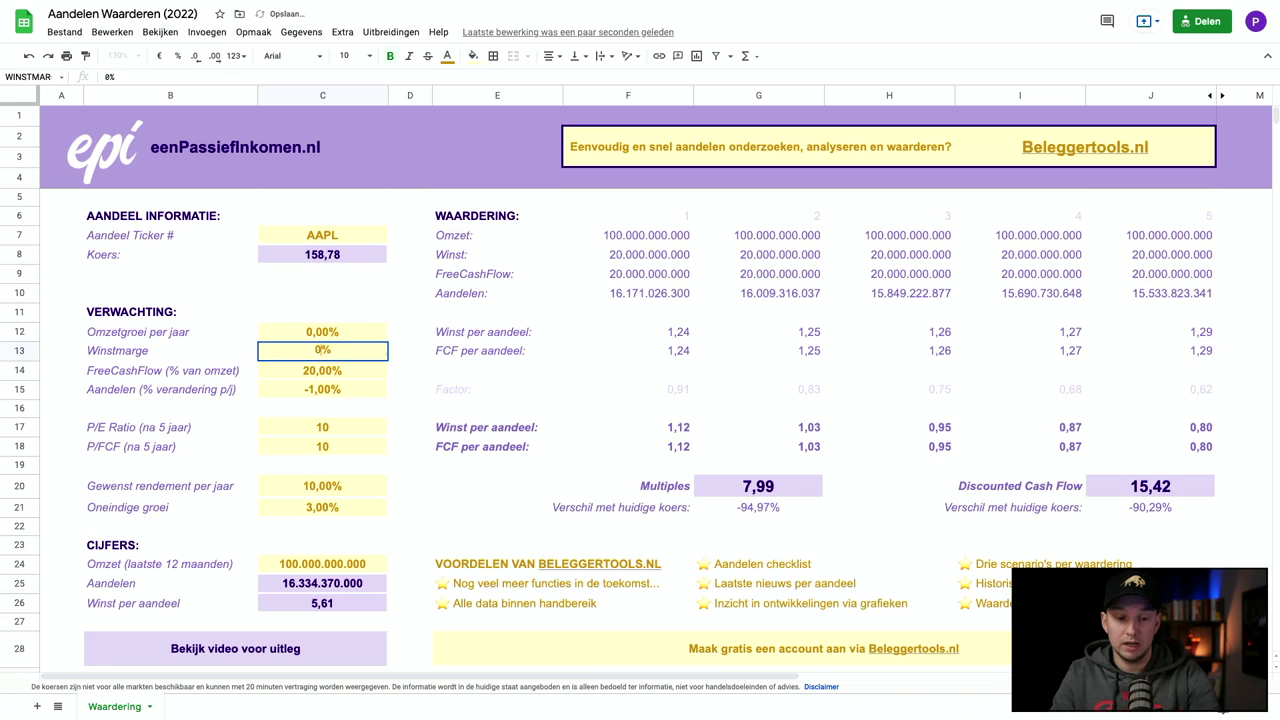
key("Return")
type("0")
key("Return")
type("0")
key("Return")
Reset the P/E Ratio, the P/FCF and the revenue of the last 12 months to 0.
key("Return")
type("0")
key("Return")
type("0")
key("Return")
key("Return")
key("Return")
key("Return")
key("Return")
key("Return")
type("0")
key("Up")
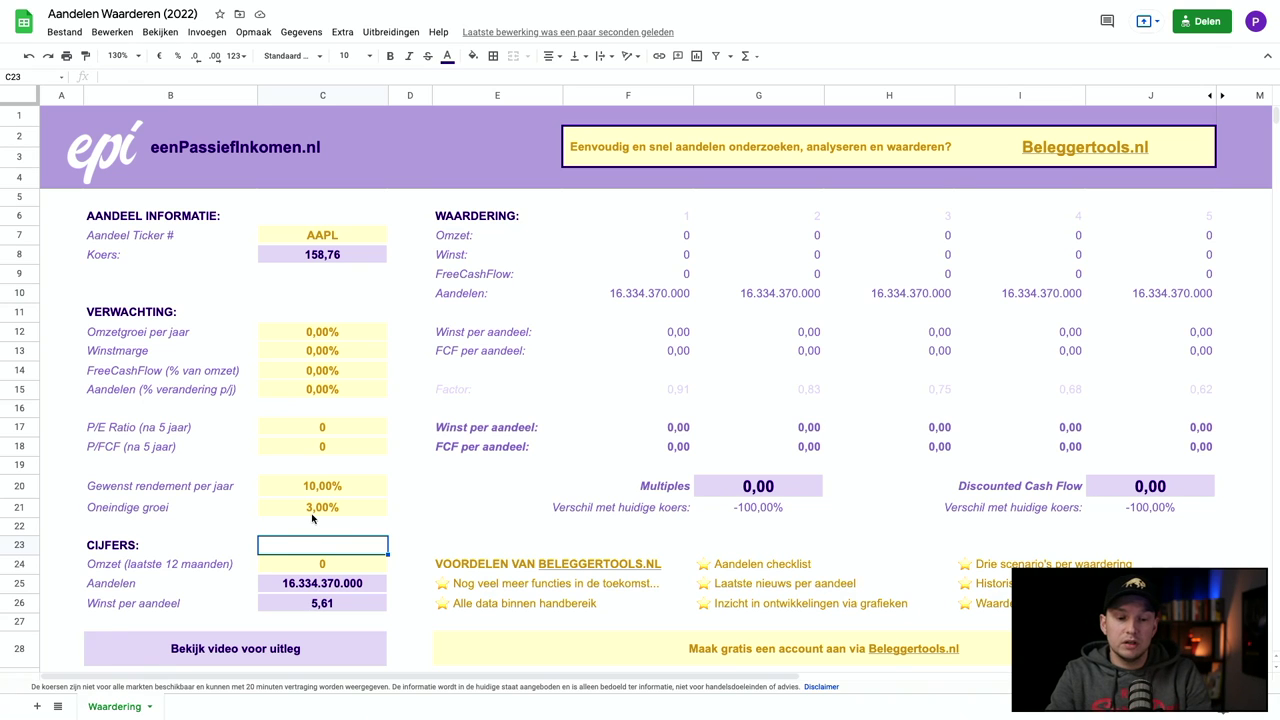
Set Omzet (laatste 12 maanden) to 365.817.000.000 in the Cijfers section.
left_click(286, 568)
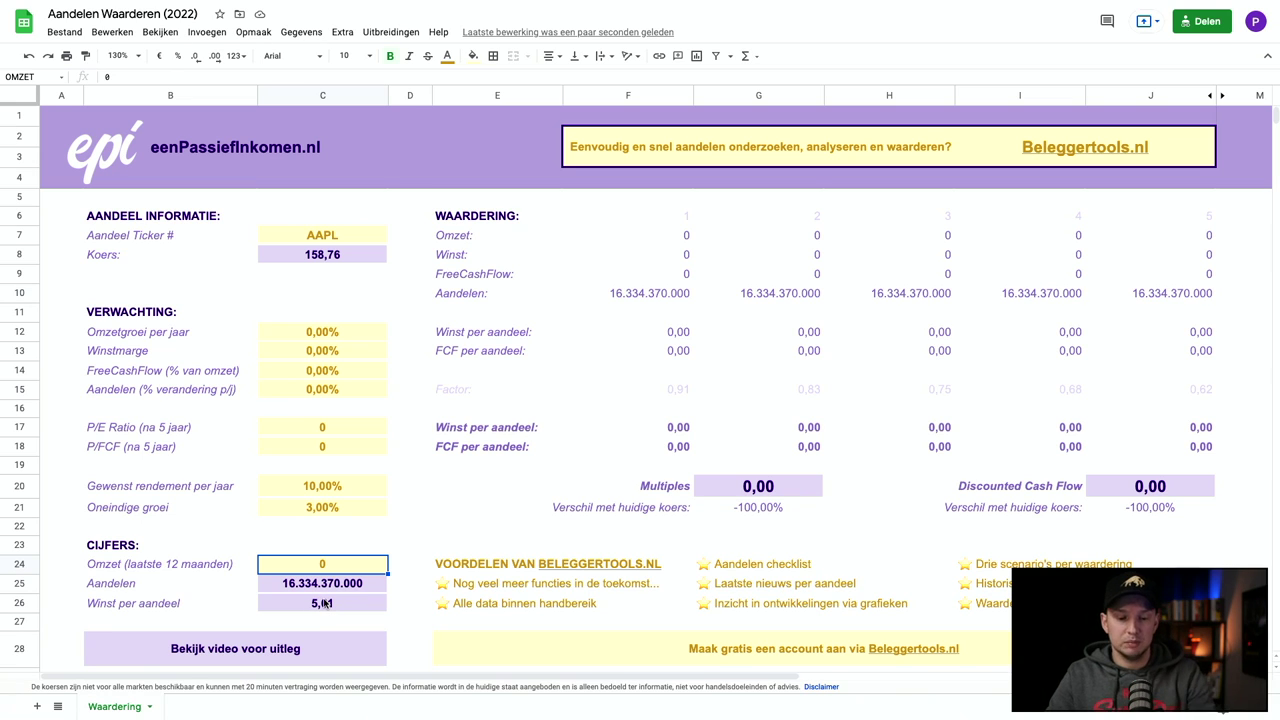
type("3")
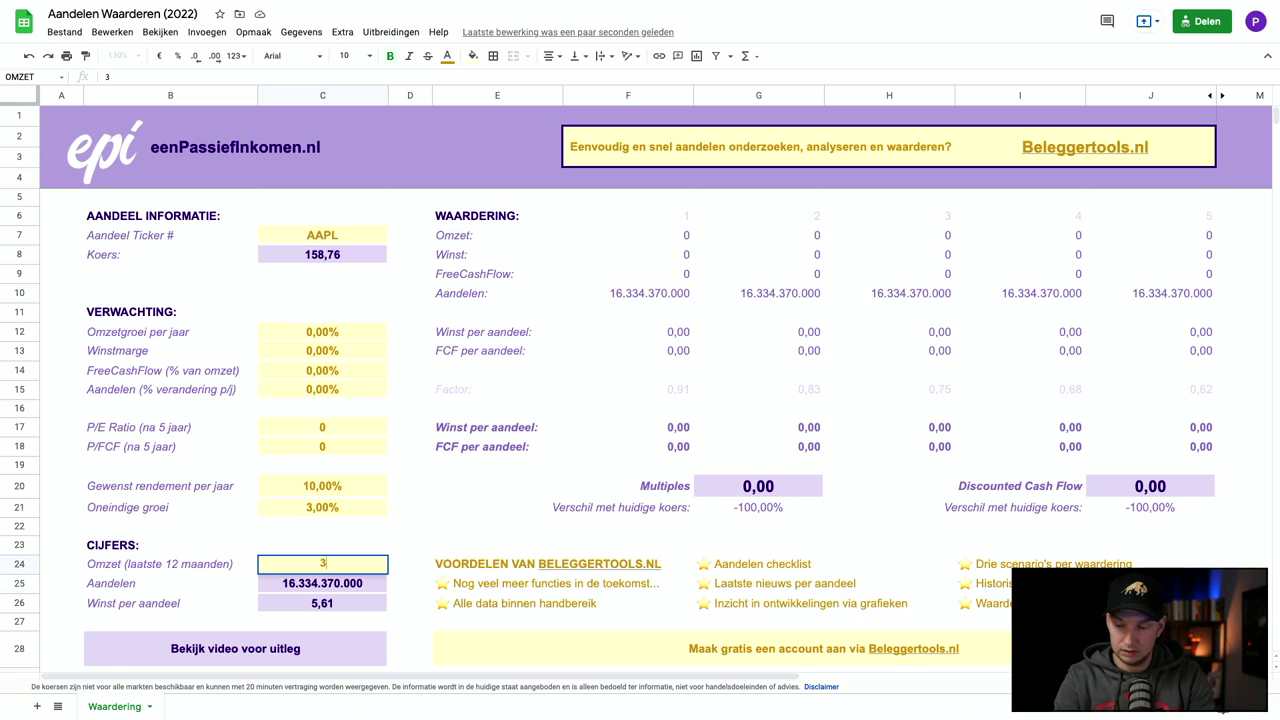
type("6")
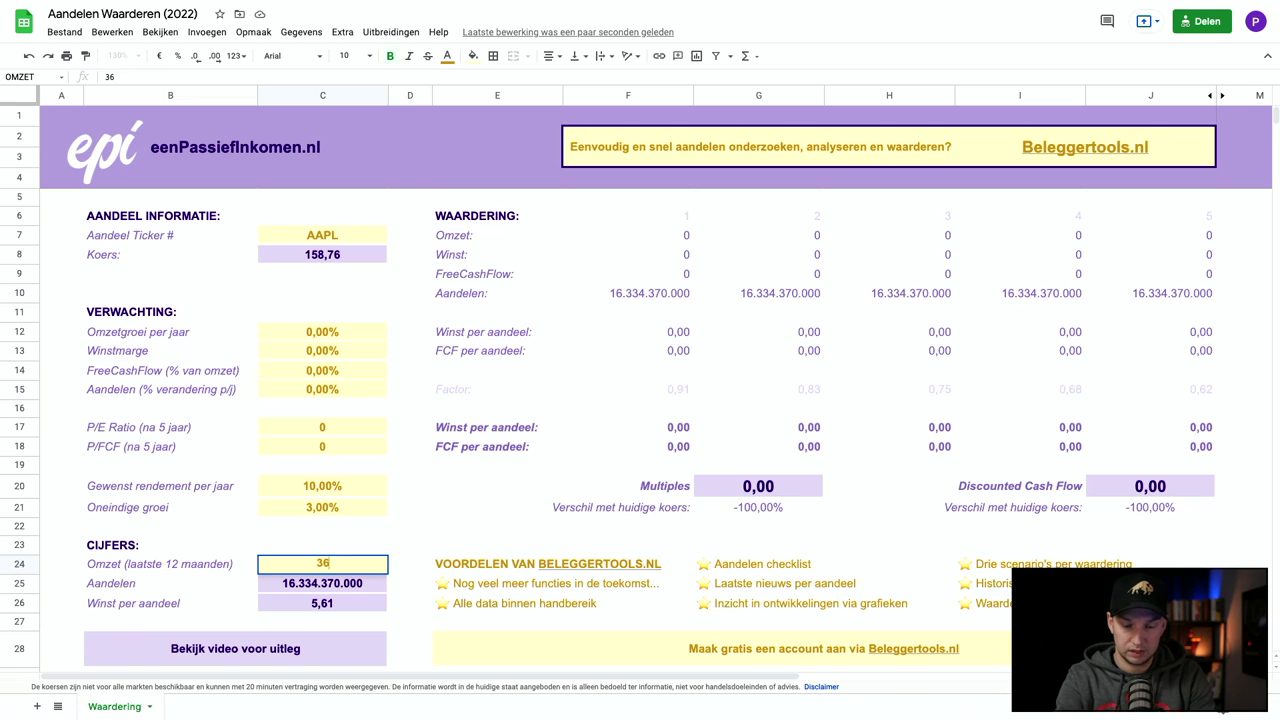
type("5.817.000.000")
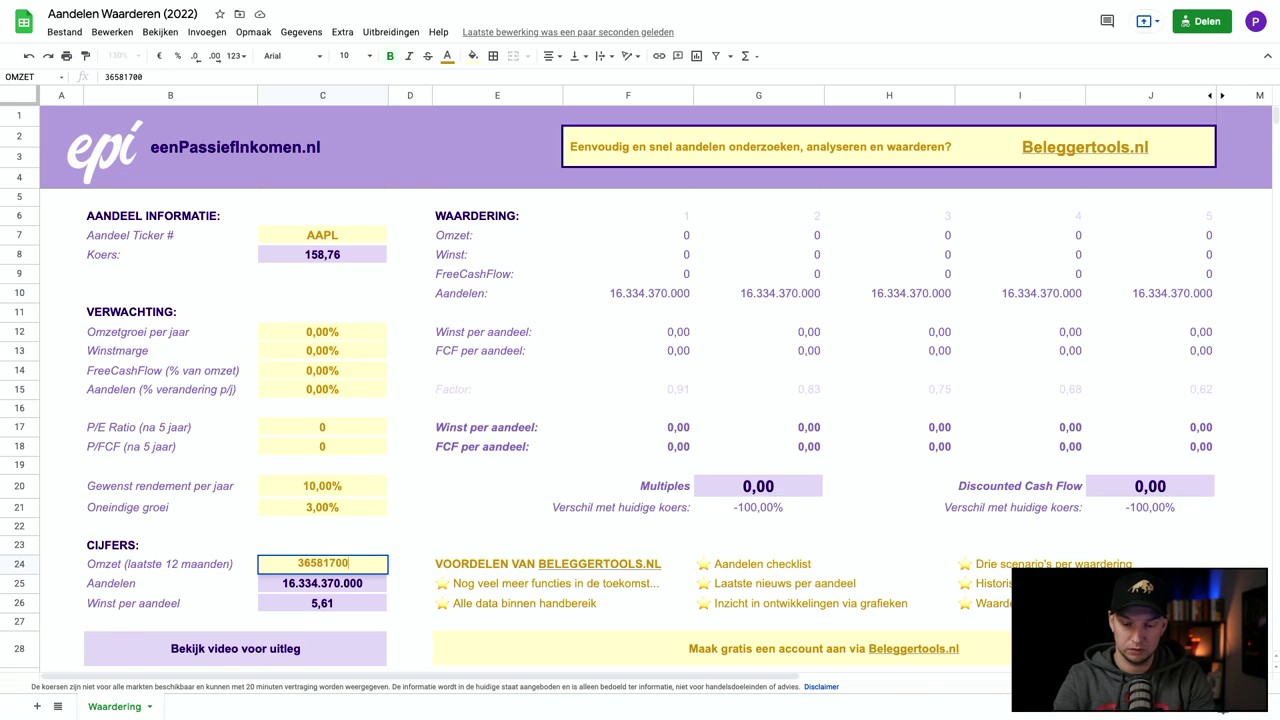
key("Return")
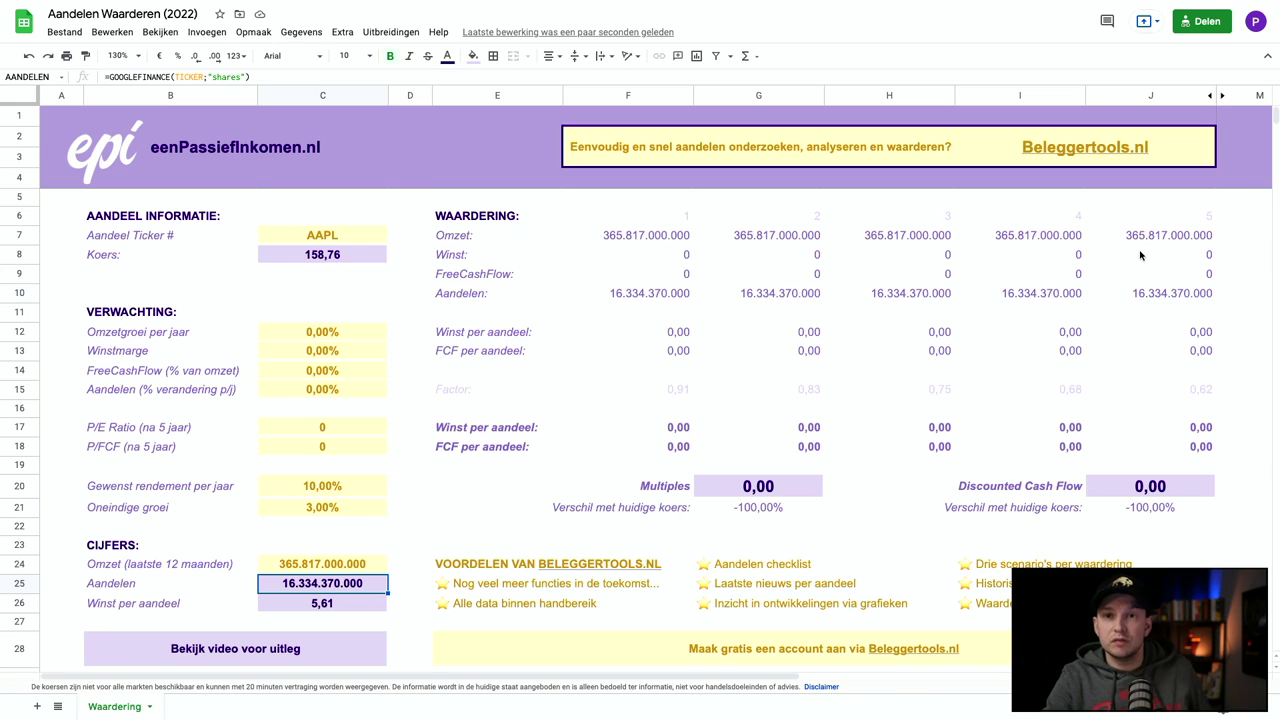
On beleggertools.nl, look up the AAPL stock, review its Checklist and open its Waardering page for the historical growth figures.
left_click(282, 333)
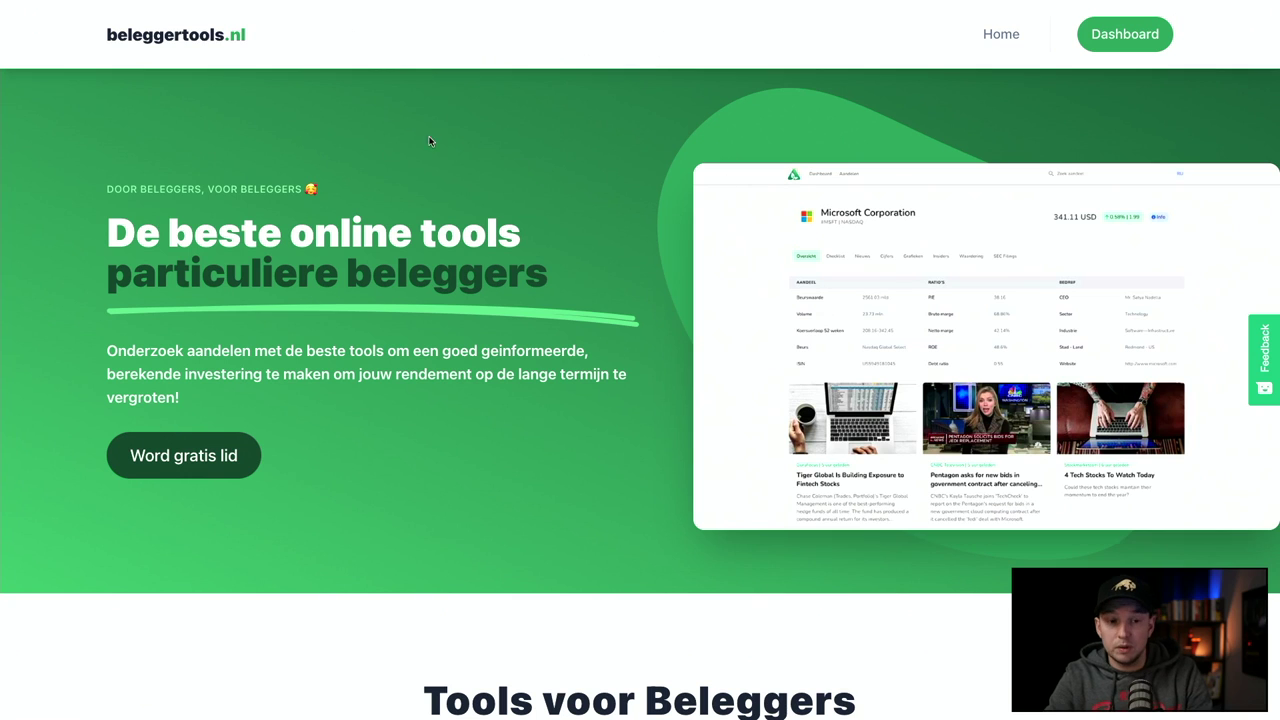
left_click(1110, 36)
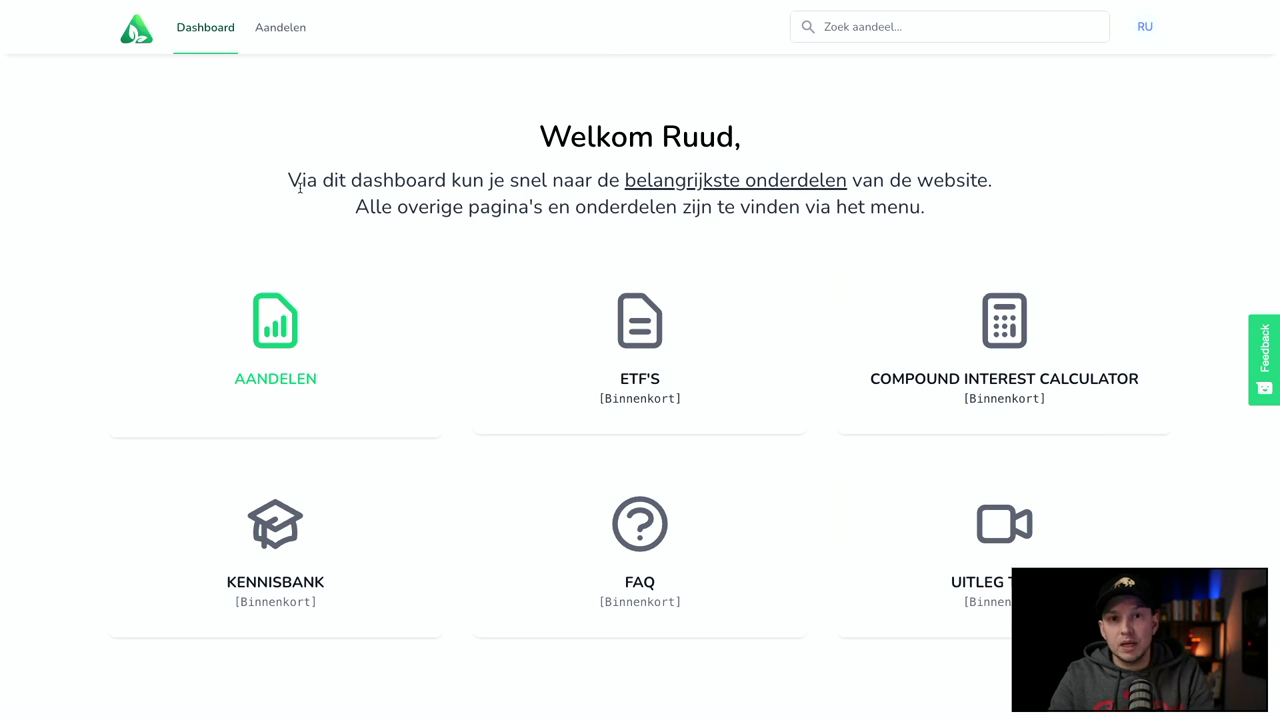
left_click(275, 334)
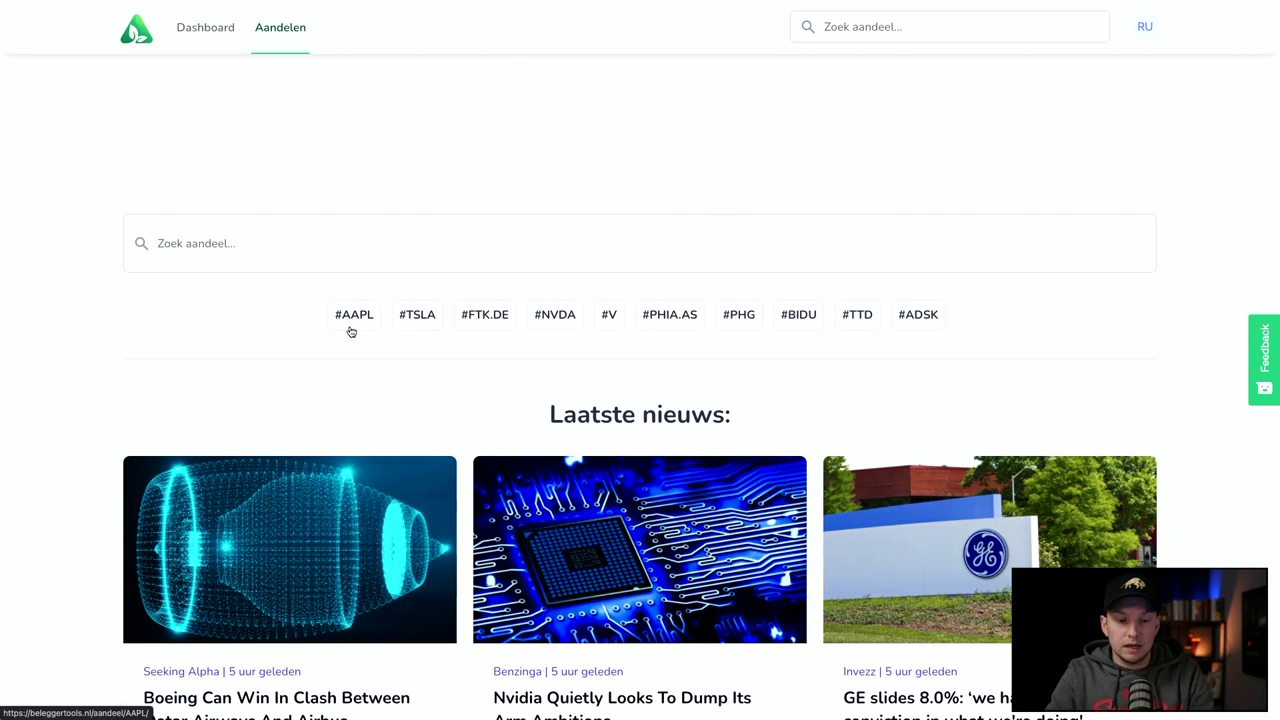
left_click(352, 316)
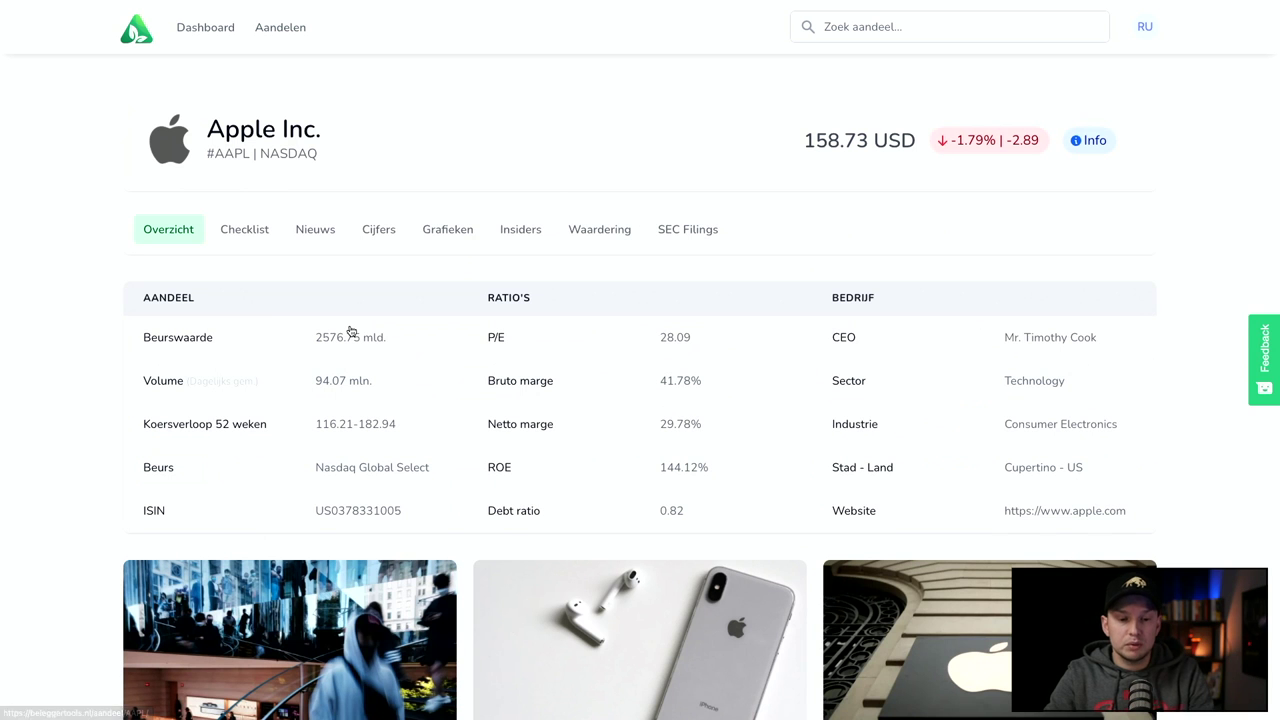
left_click(257, 238)
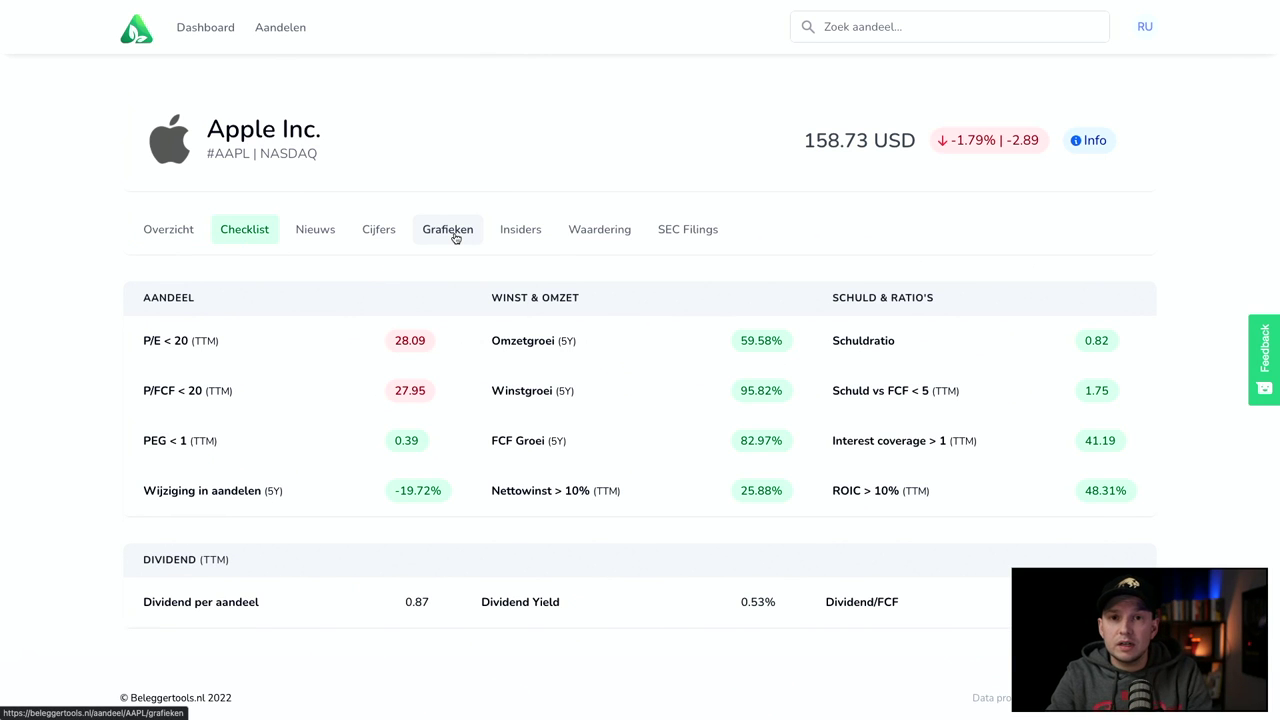
left_click(572, 231)
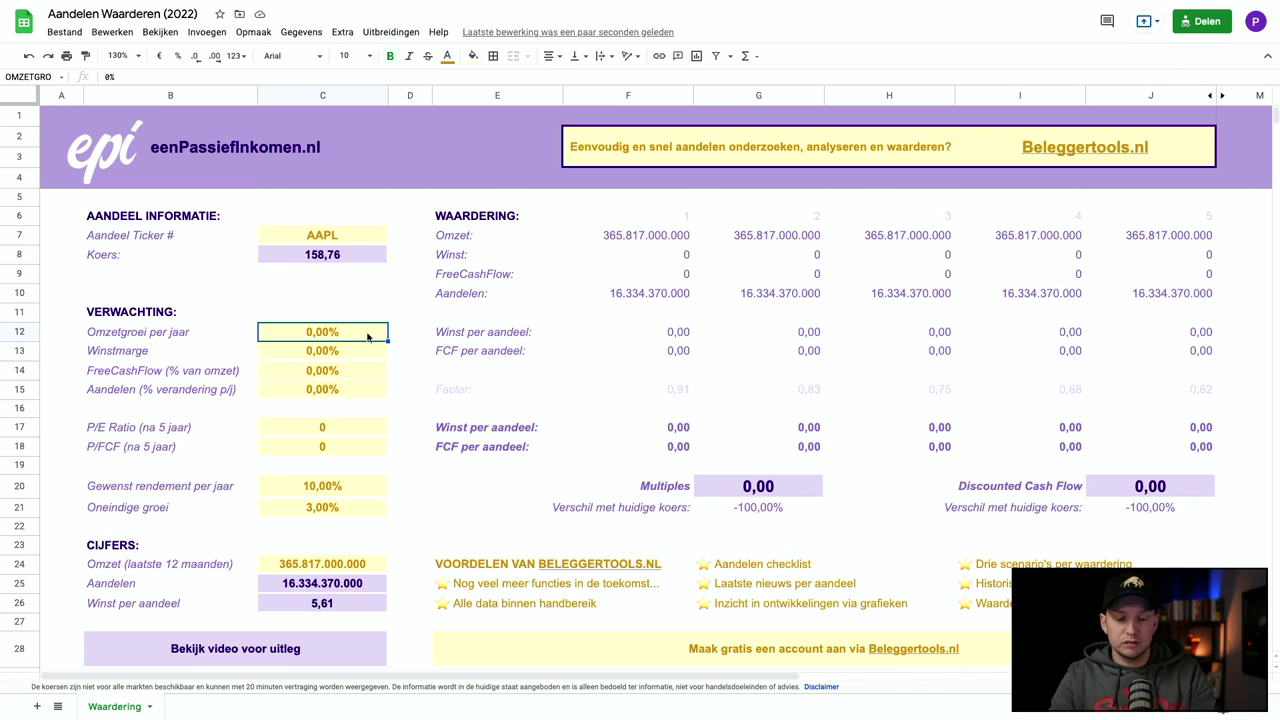
Set Omzetgroei per jaar in the spreadsheet's Verwachting section to 16%.
type("1")
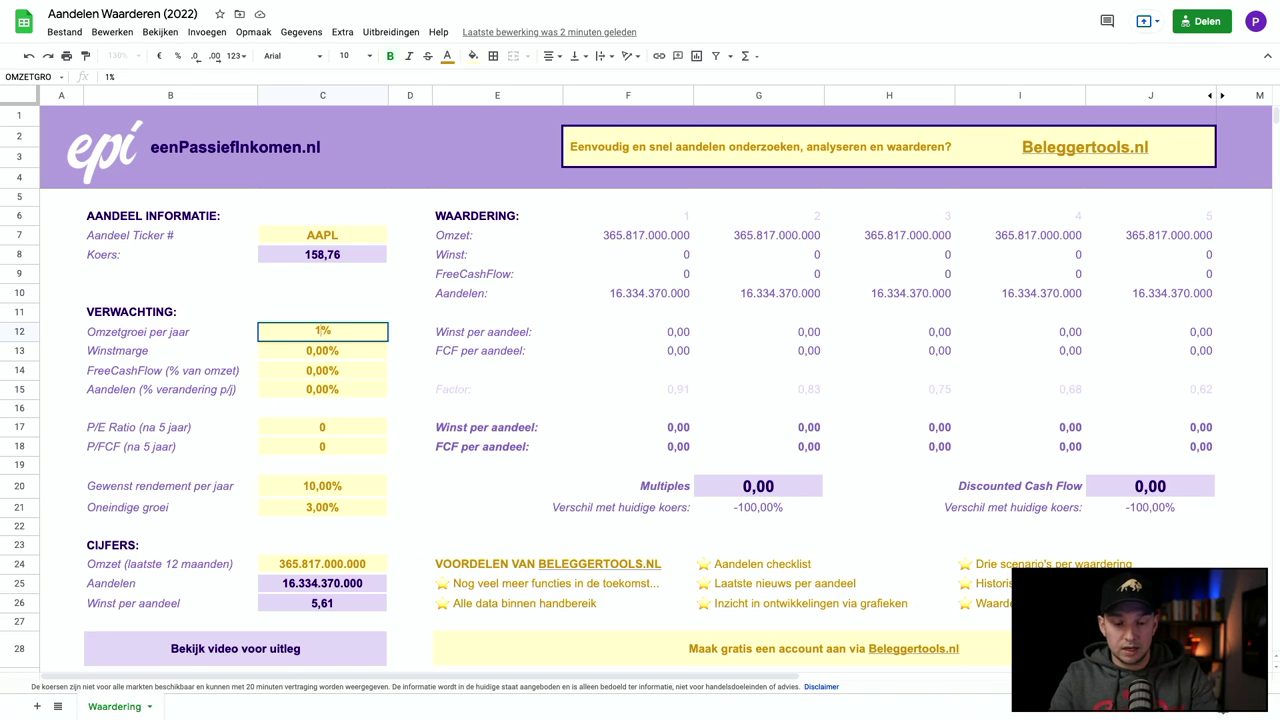
type("6")
key("Return")
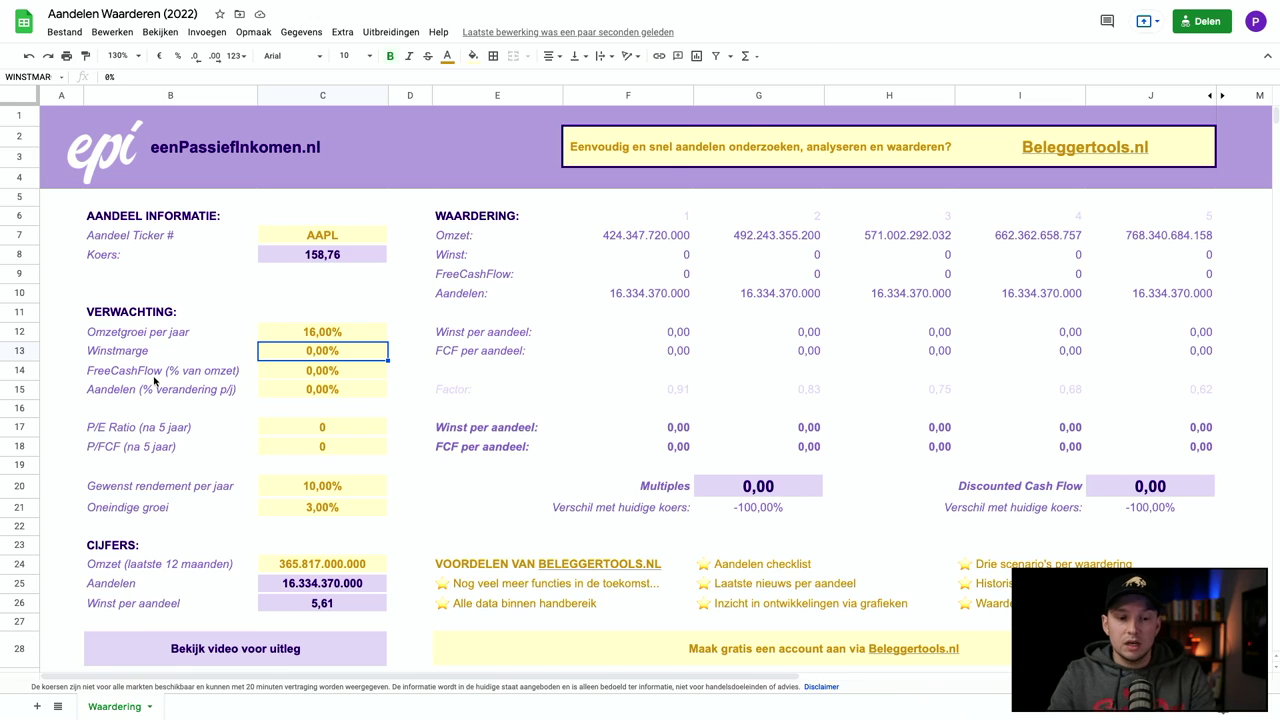
Consult Apple's margins on beleggertools.nl, and set Winstmarge to 23% and FreeCashFlow (% van omzet) to 24% in the spreadsheet.
key("ctrl+Tab")
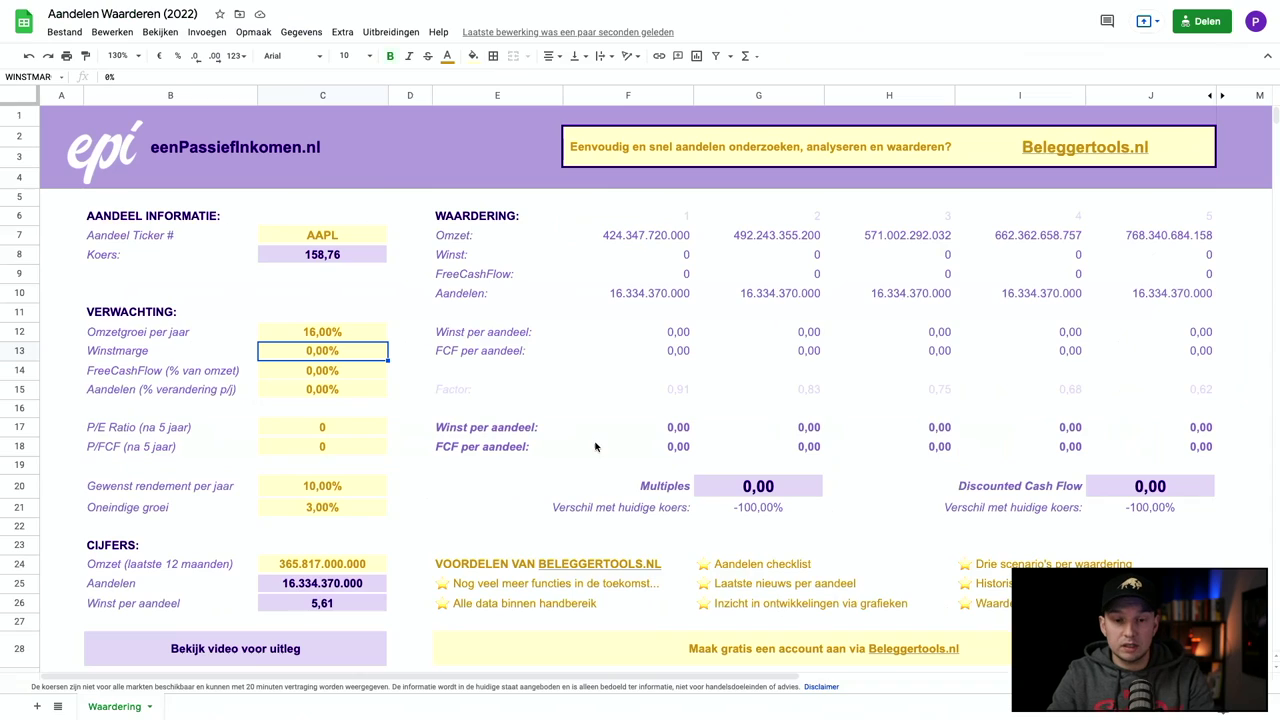
type("23%")
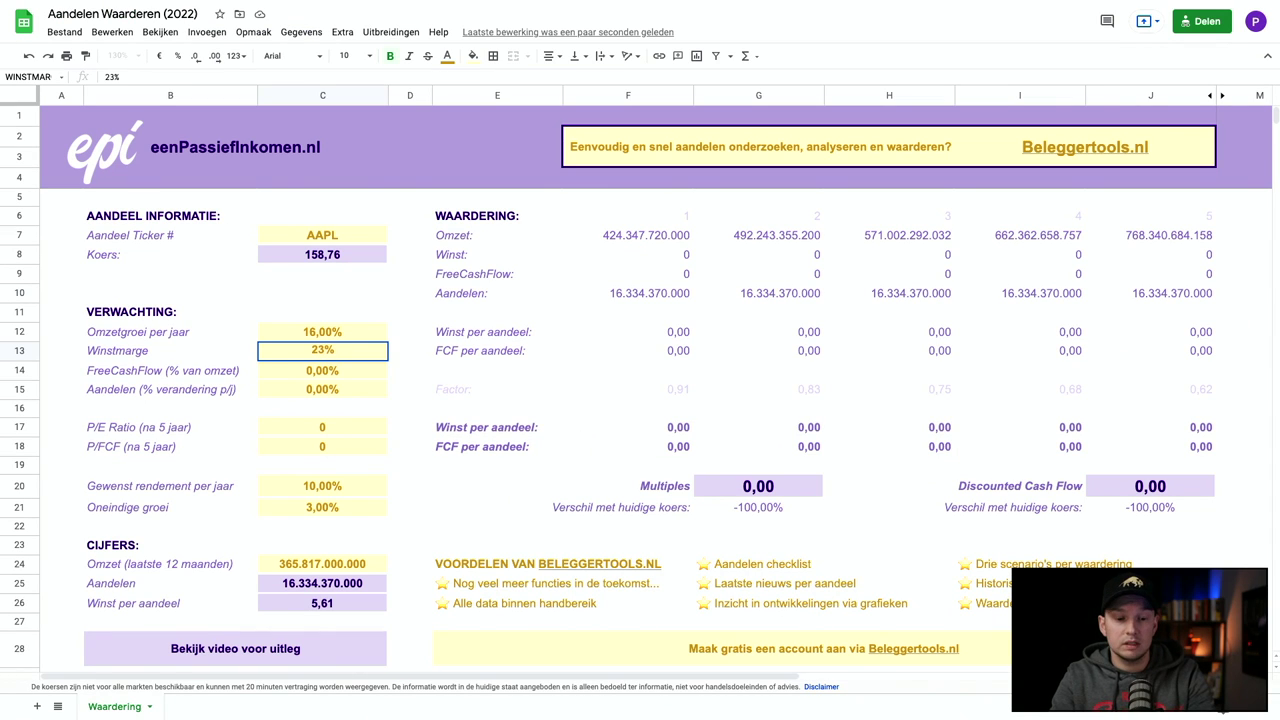
key("Return")
type("24%")
key("Return")
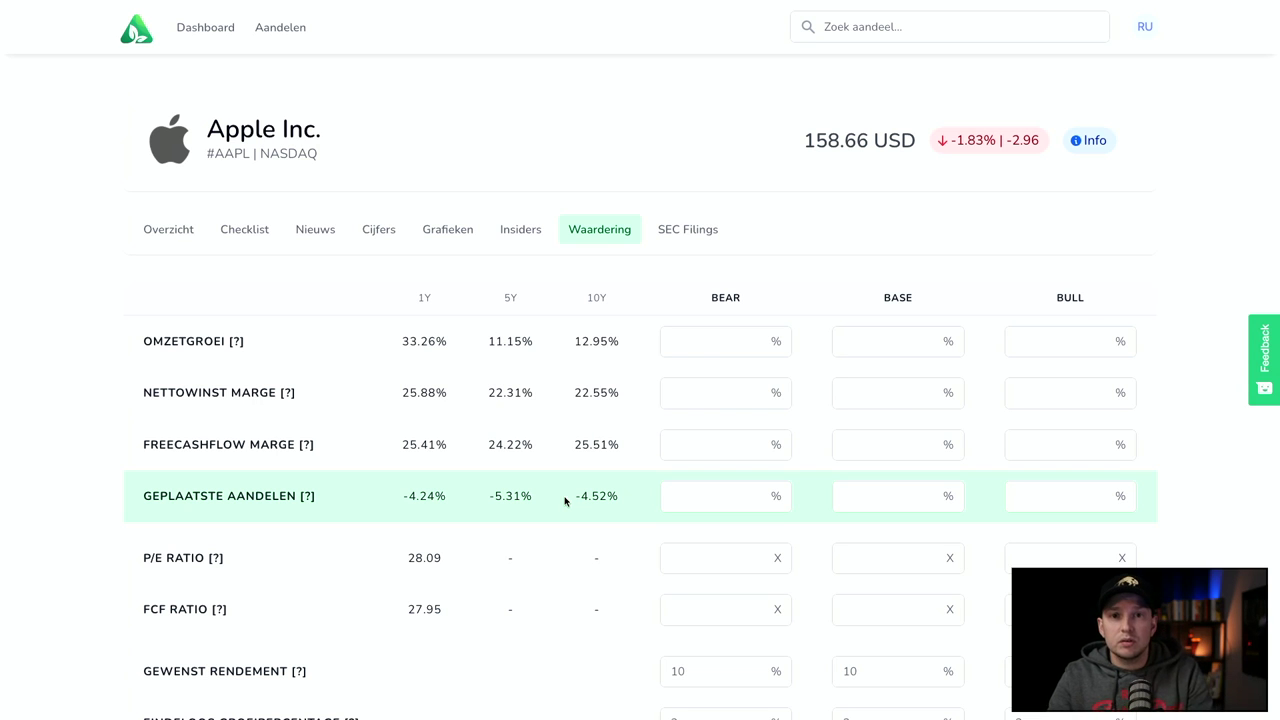
Set Aandelen (% verandering p/j) to -5% in the spreadsheet and inspect the year 5 Winst per aandeel.
key("ctrl+Tab")
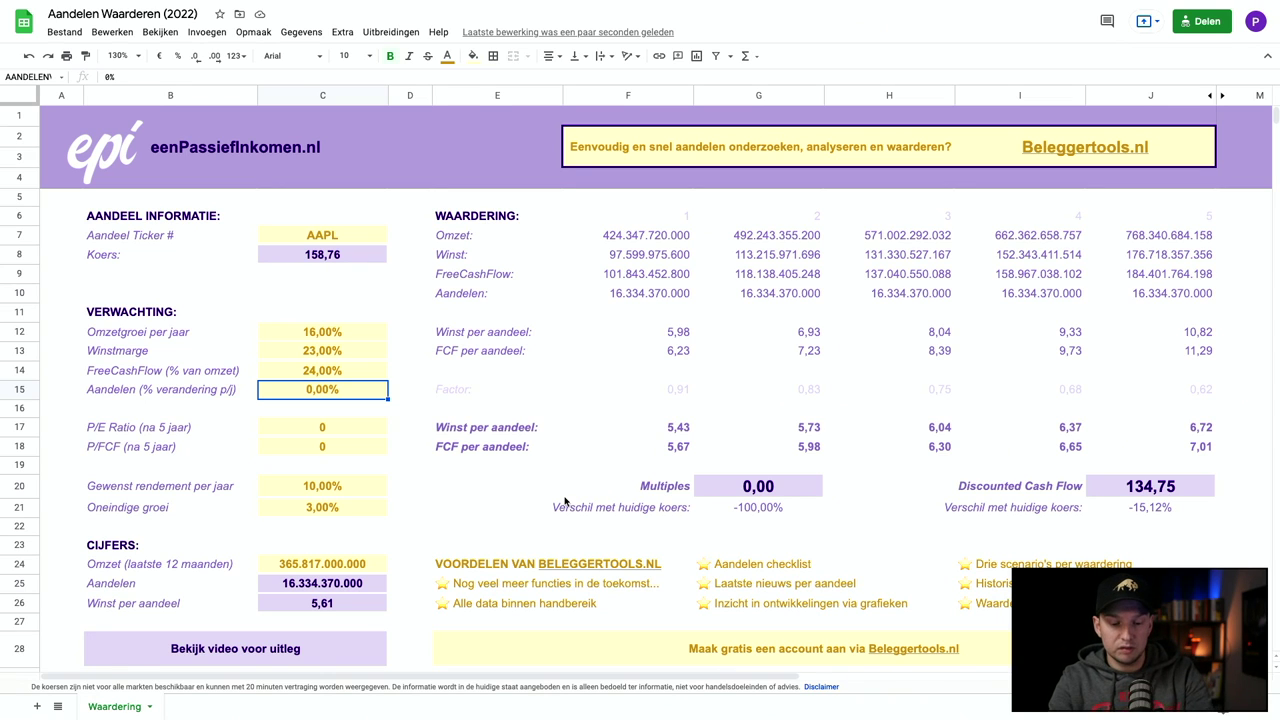
type("-5")
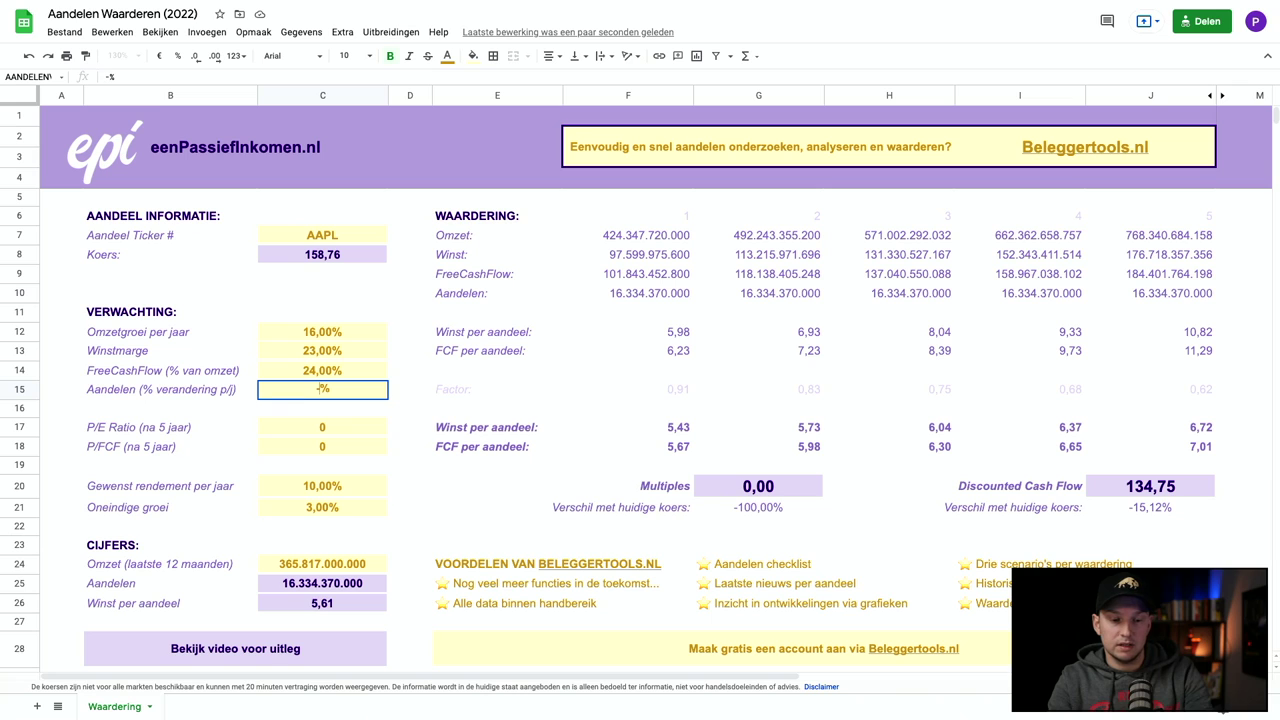
key("Tab")
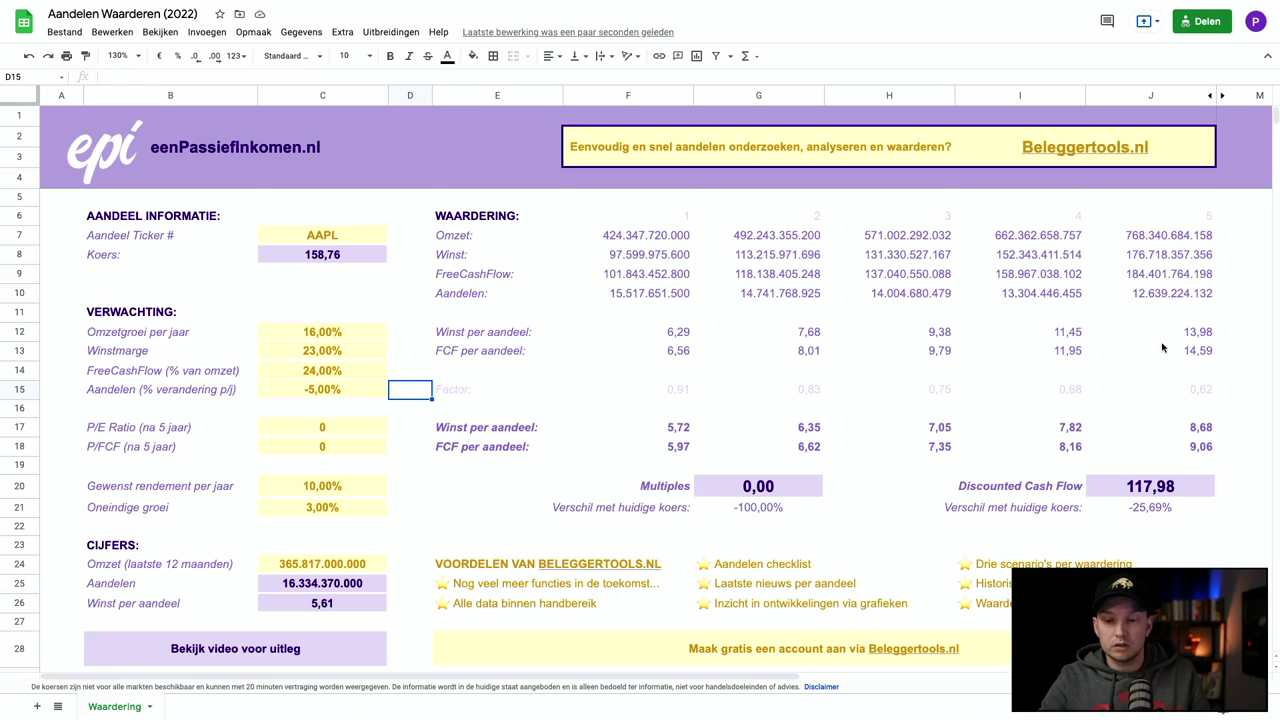
left_click(1192, 339)
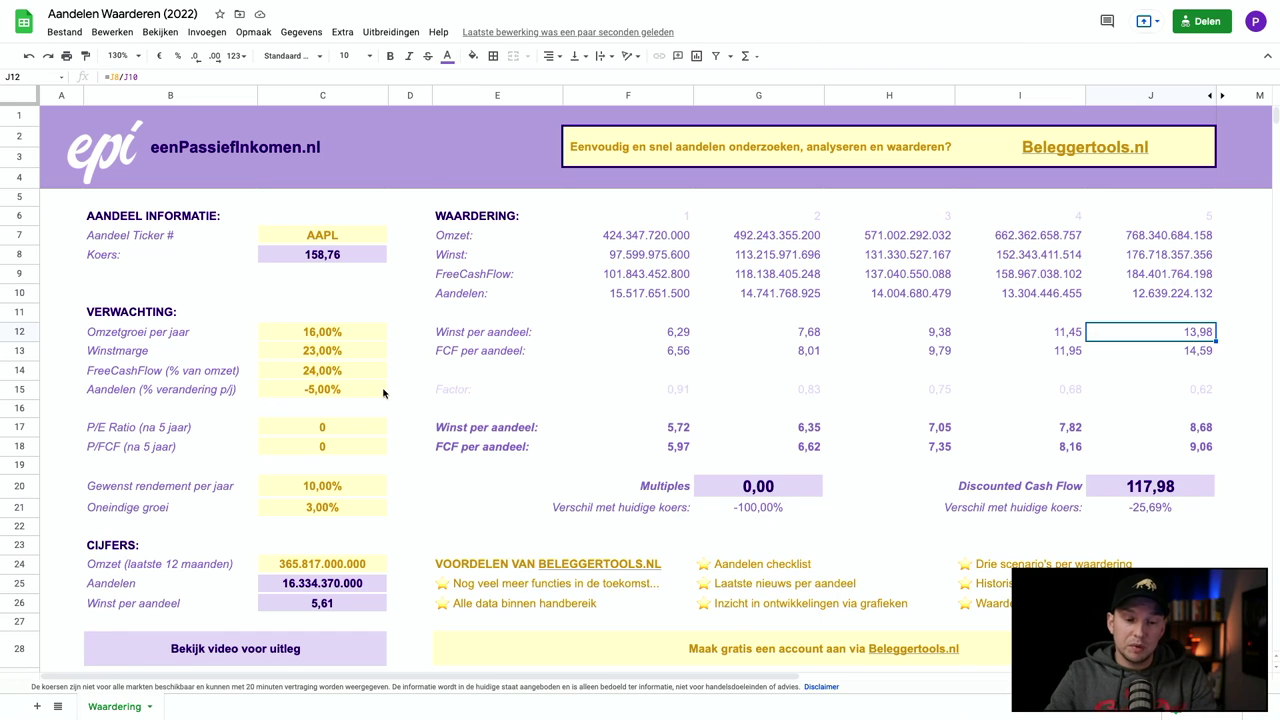
Set both the P/E Ratio and the P/FCF after 5 years to 15.
left_click(326, 428)
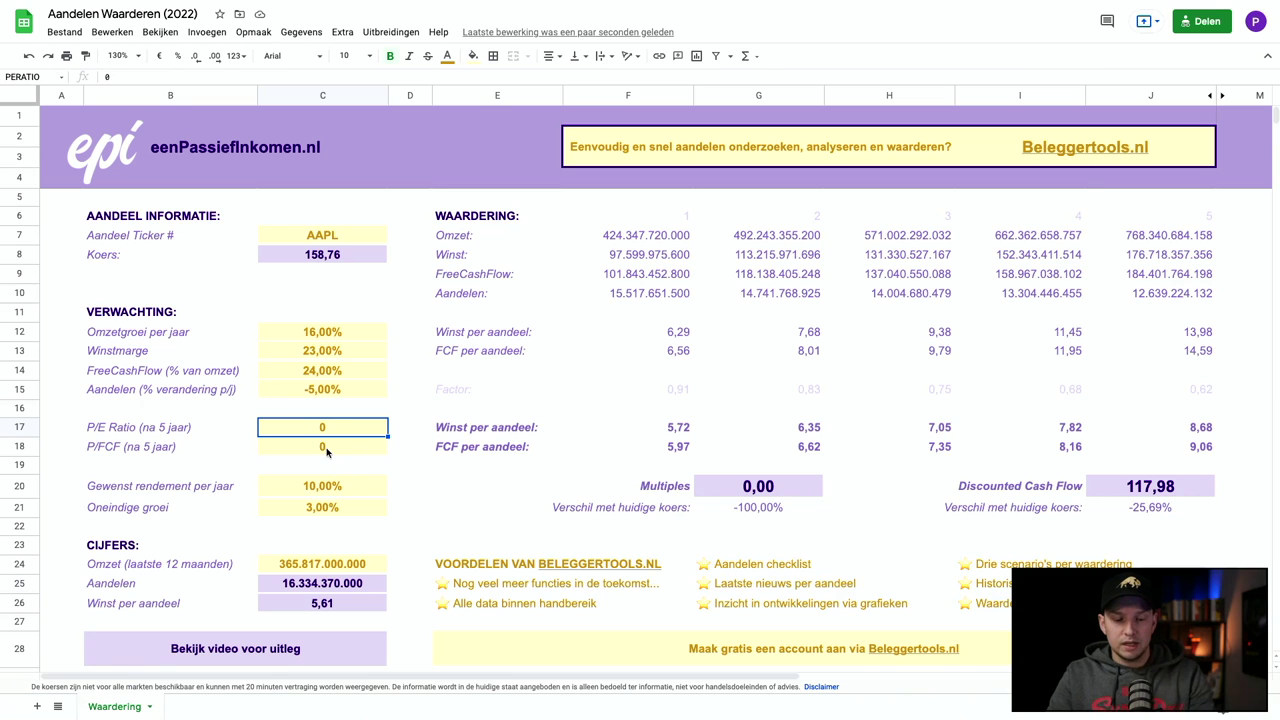
type("15")
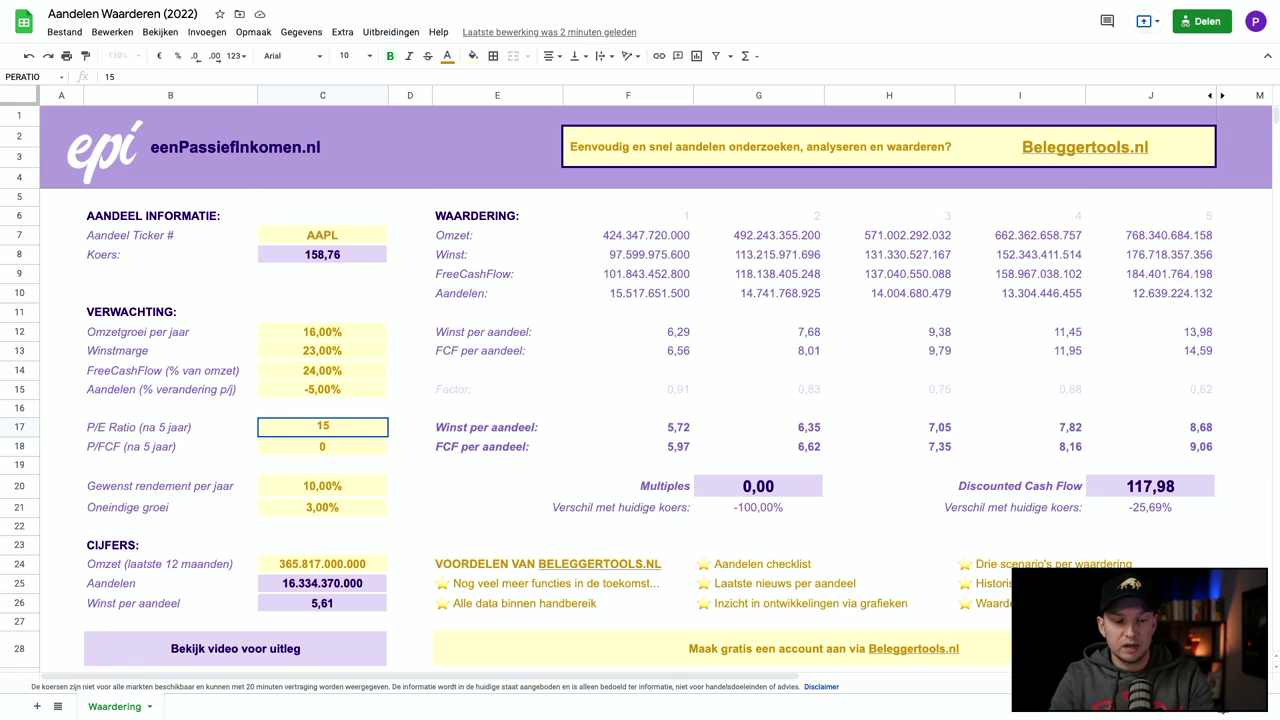
key("Return")
type("15")
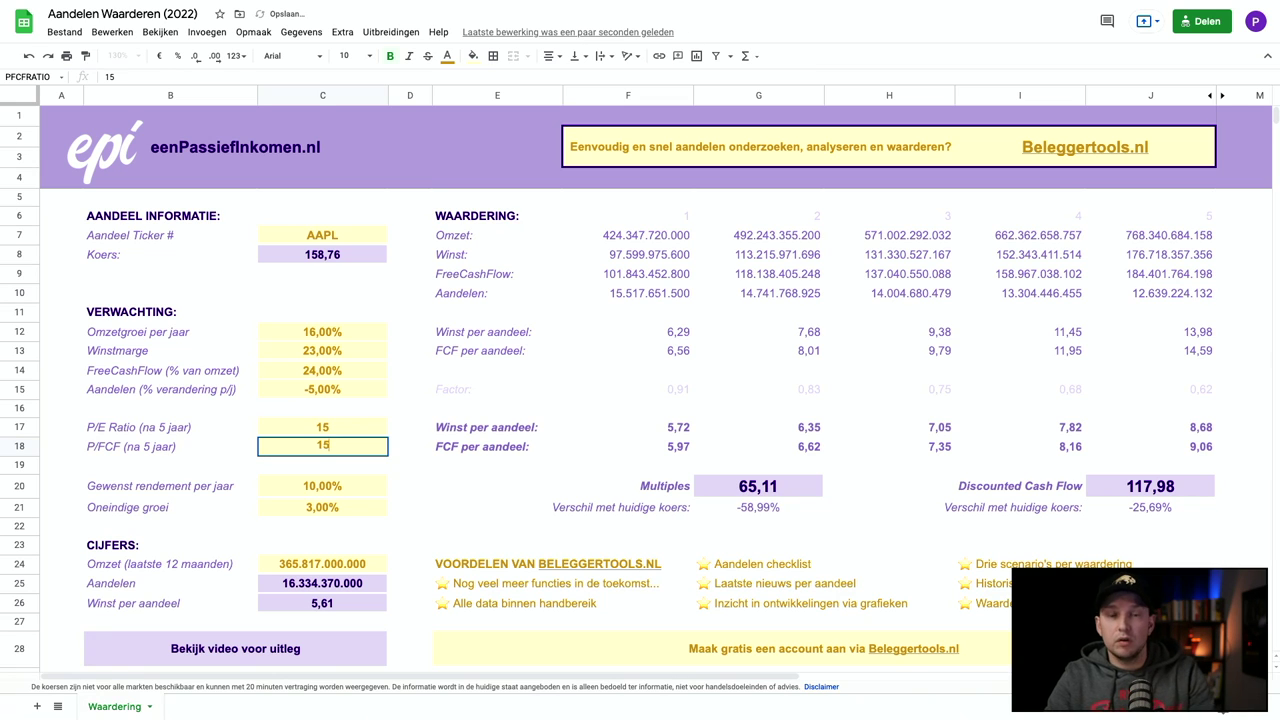
key("Return")
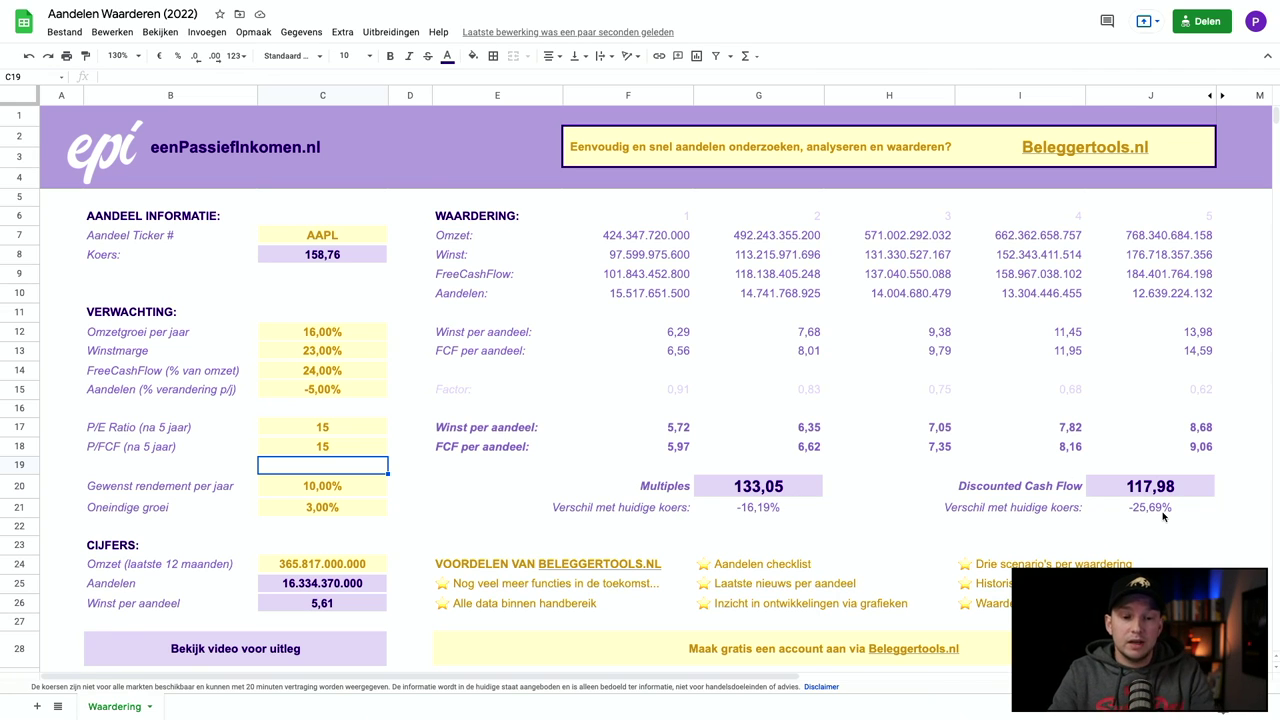
Raise the expected Omzetgroei per jaar to 20%.
left_click(349, 340)
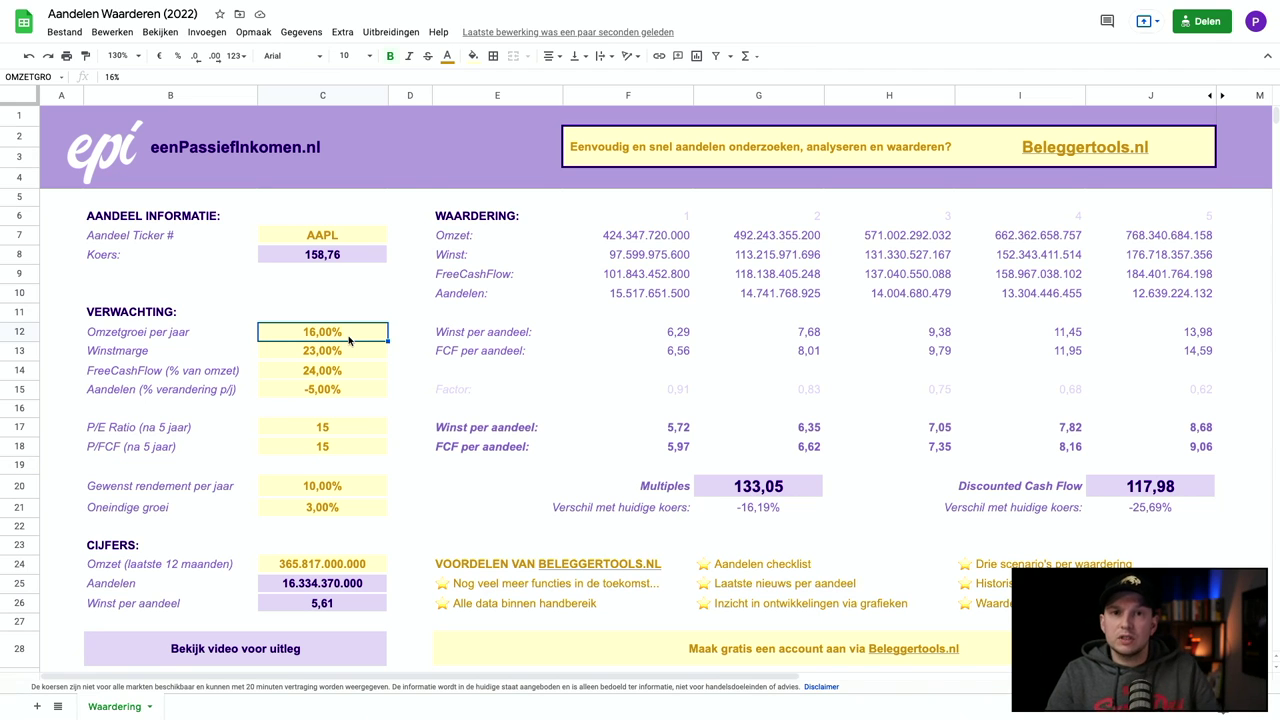
type("20%")
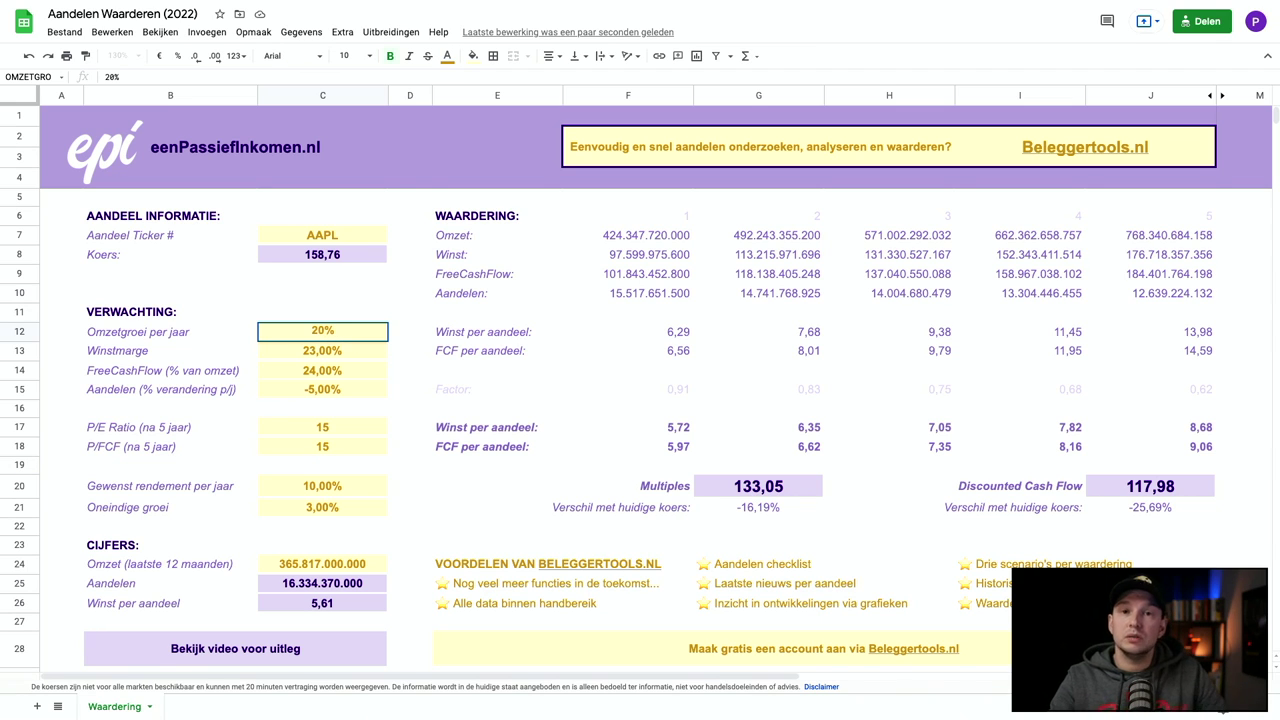
key("Return")
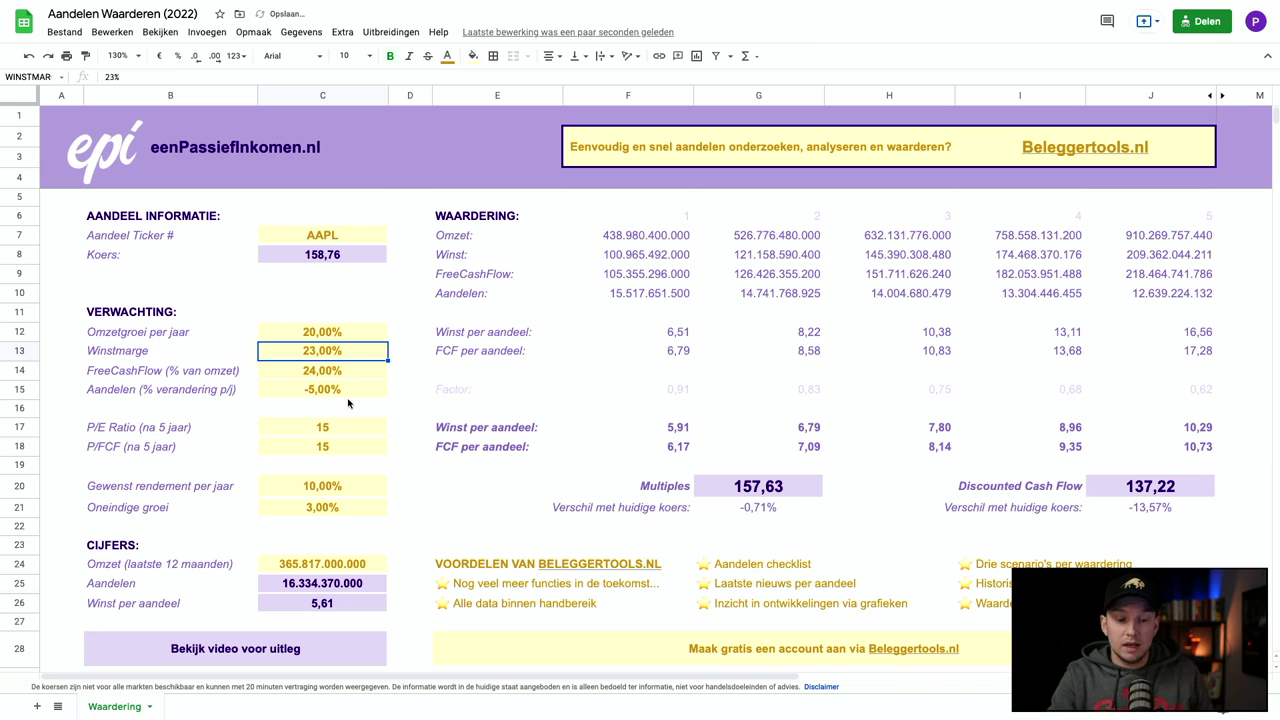
Set both the P/E Ratio and the P/FCF after 5 years to 18.
left_click(337, 428)
type("18")
key("Return")
type("18")
key("Return")
Set Oneindige groei to 5% for the Discounted Cash Flow valuation.
left_click(321, 515)
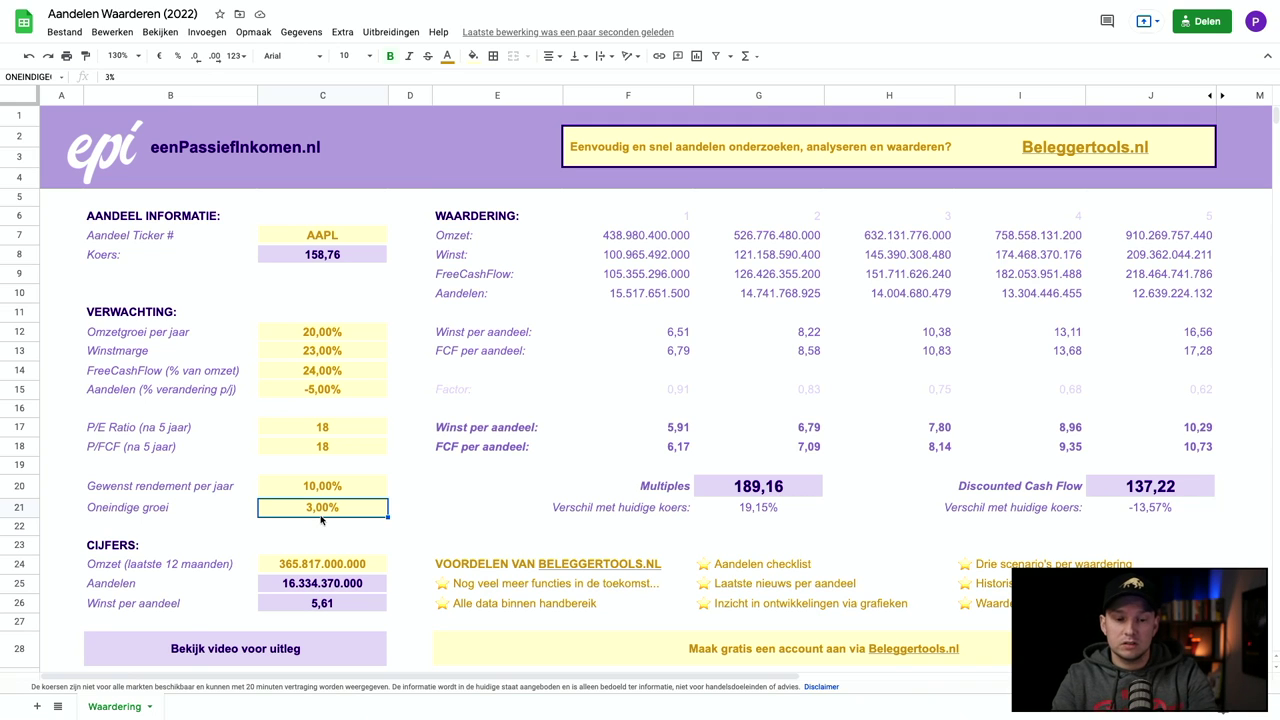
type("5")
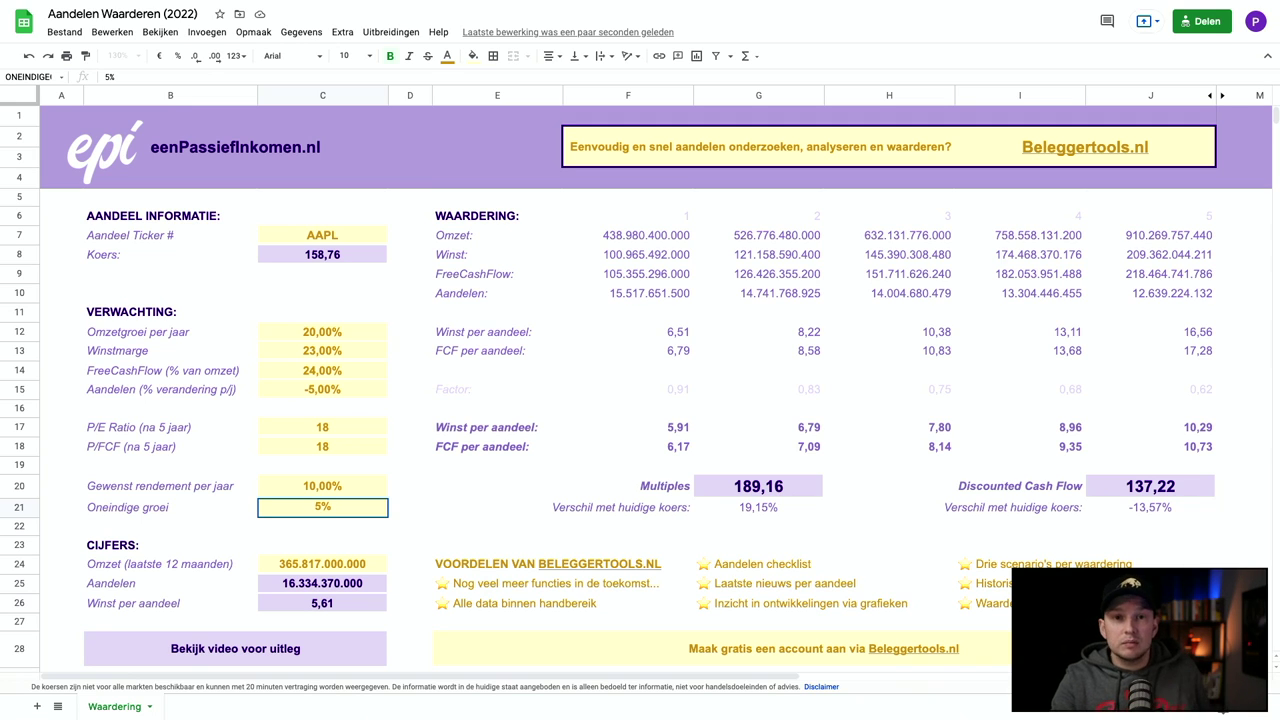
key("Return")
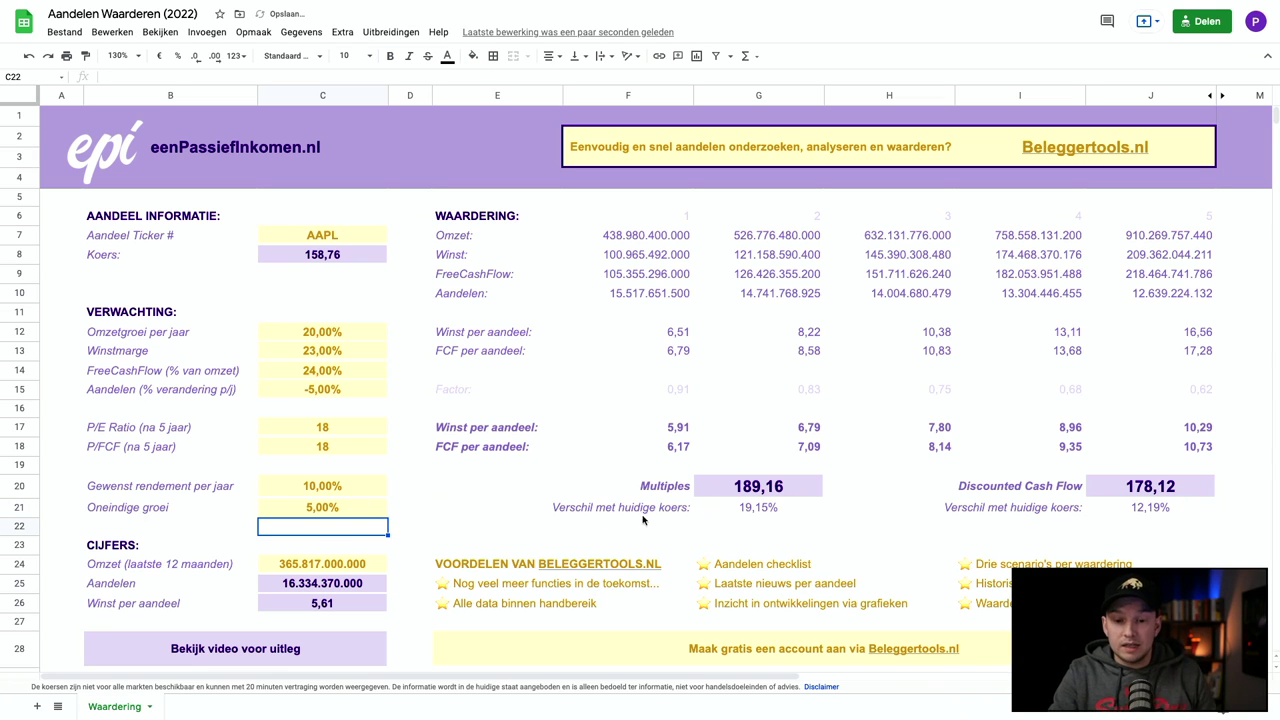